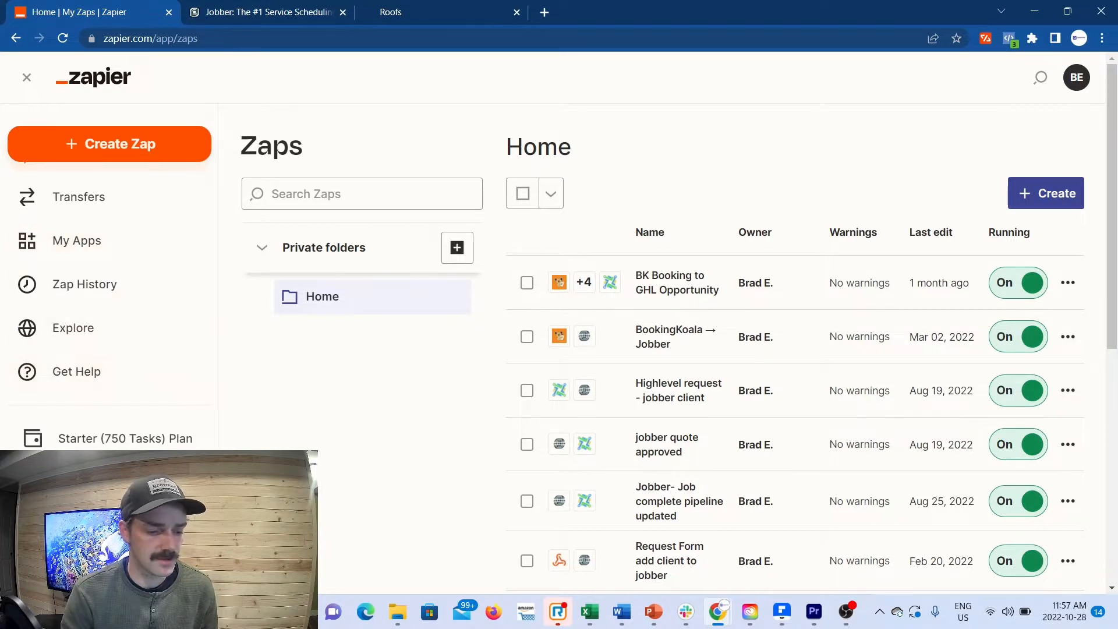
Open the Zapier plans page and compare the prices and features of the Free, Starter and higher plans
click(82, 553)
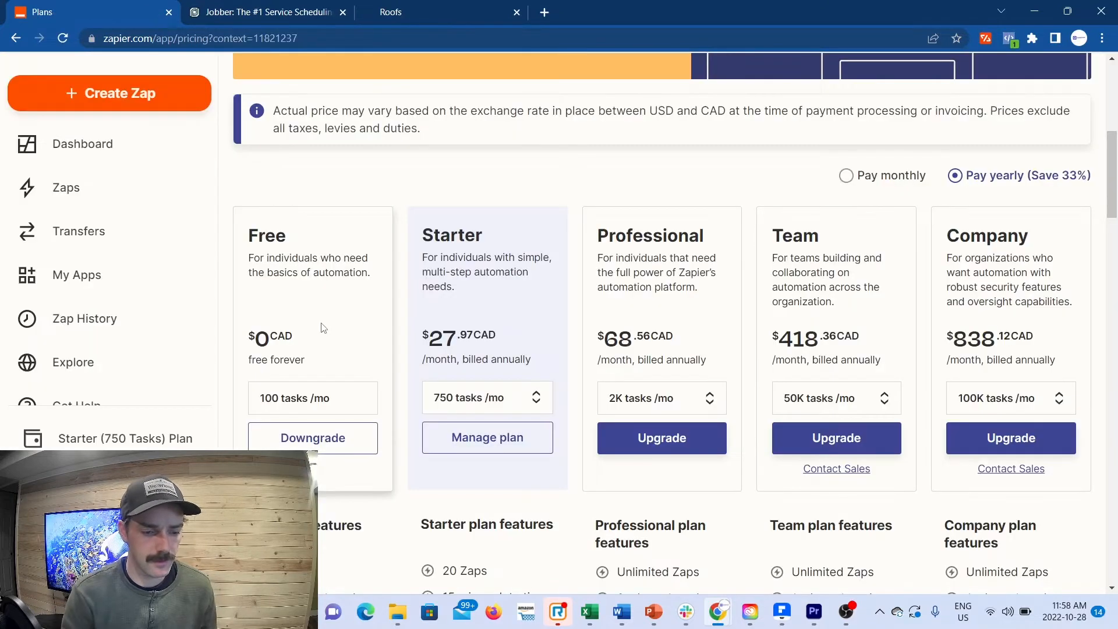
scroll(472, 311, down, 3)
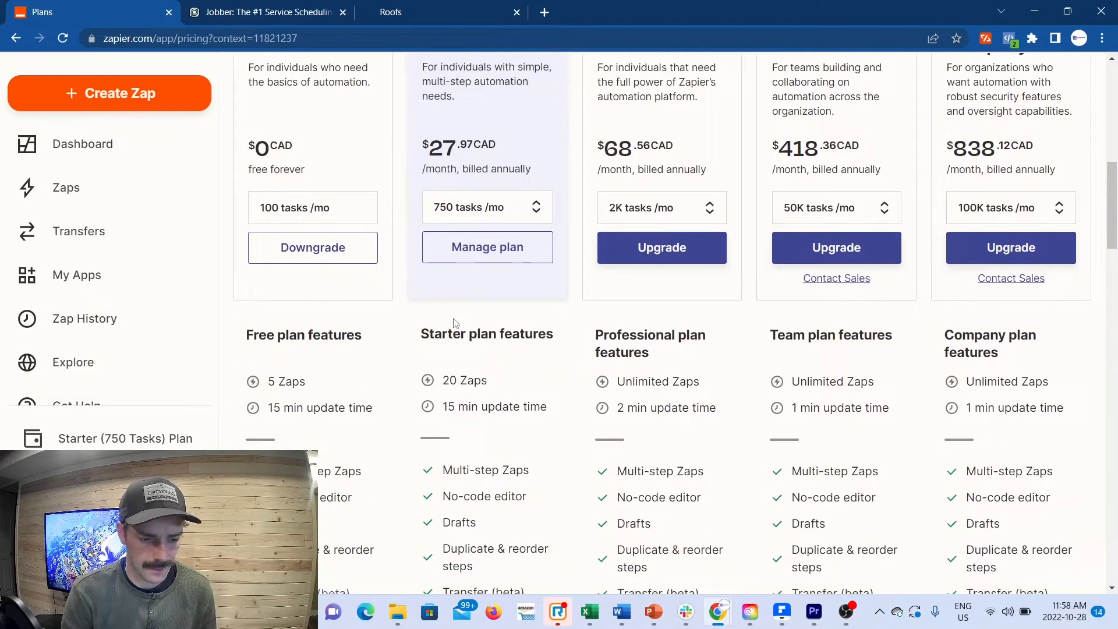
mouse_move(303, 384)
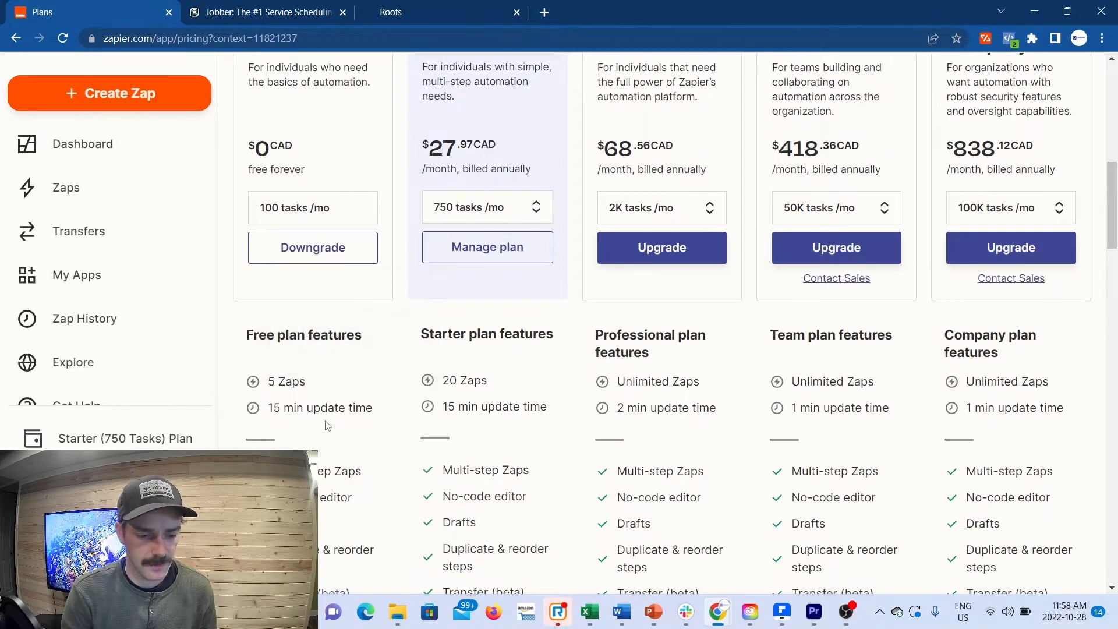
scroll(362, 436, down, 2)
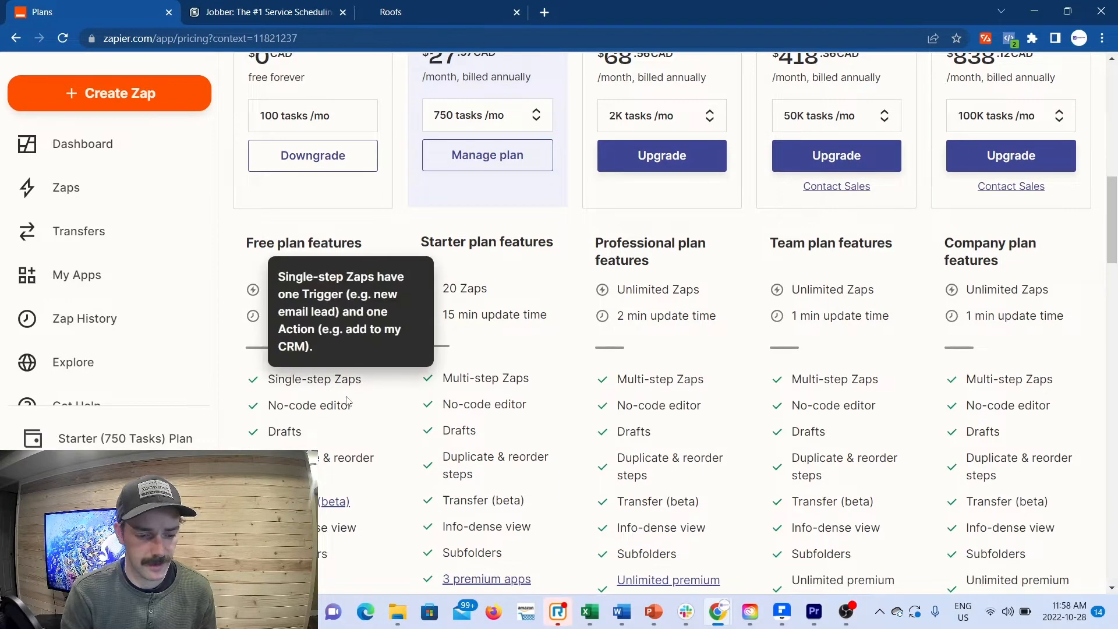
scroll(347, 433, down, 2)
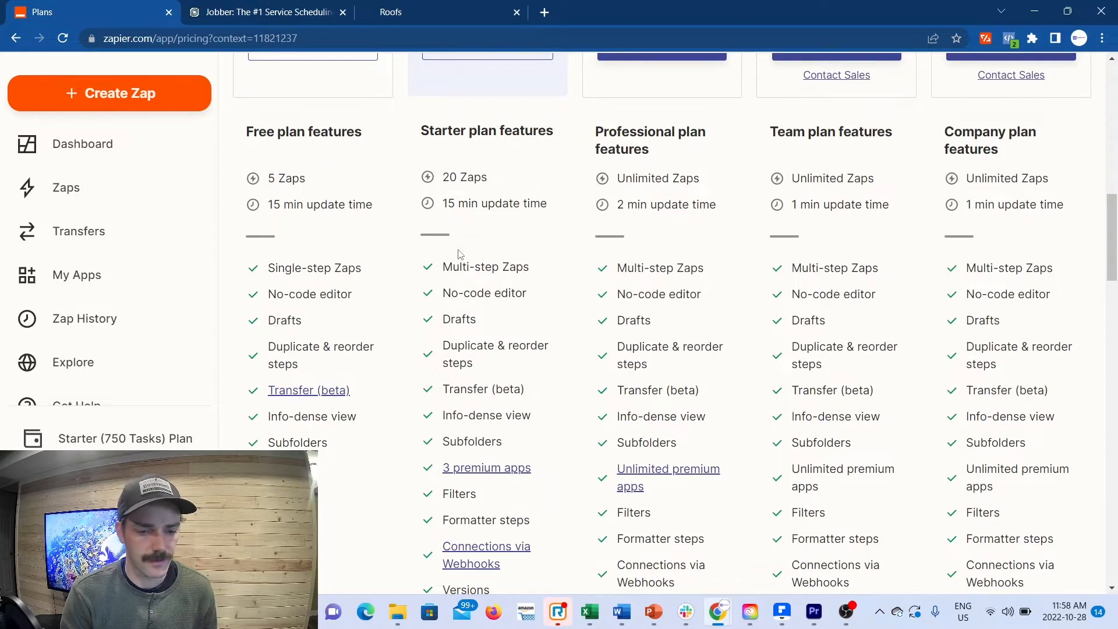
scroll(460, 254, up, 10)
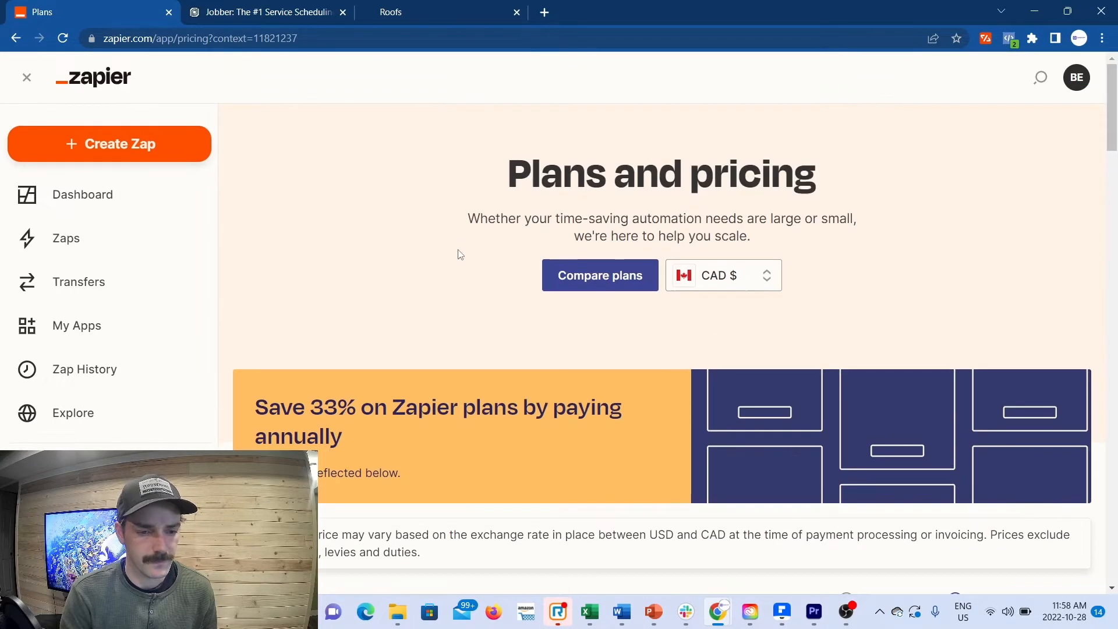
Return to the Zaps list in Zapier, then switch to the Jobber website and open the signed-in account
click(73, 202)
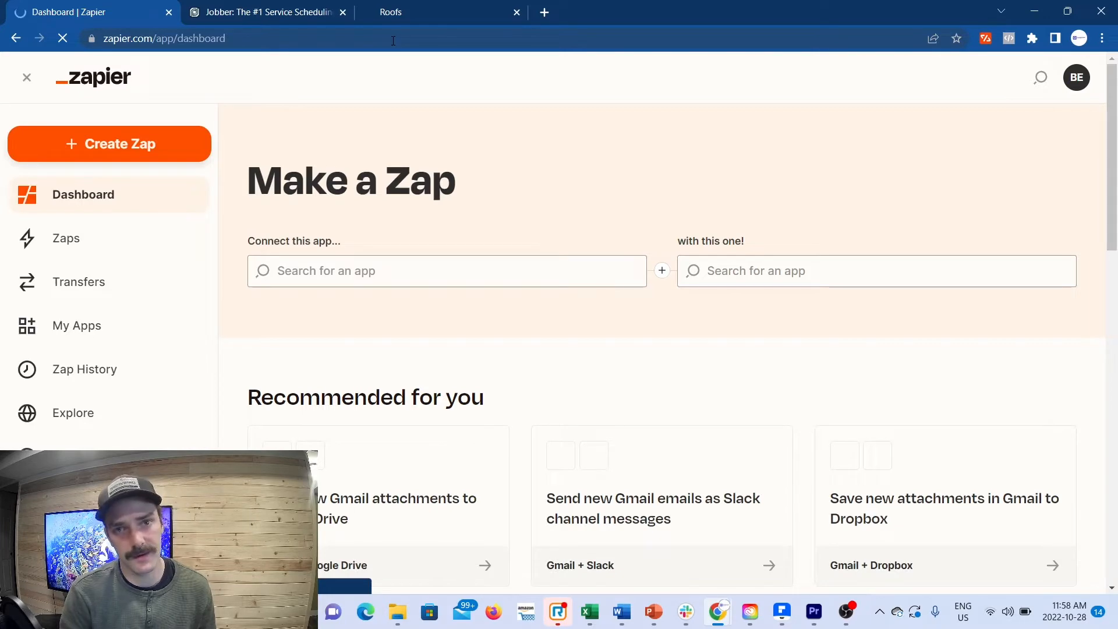
click(76, 248)
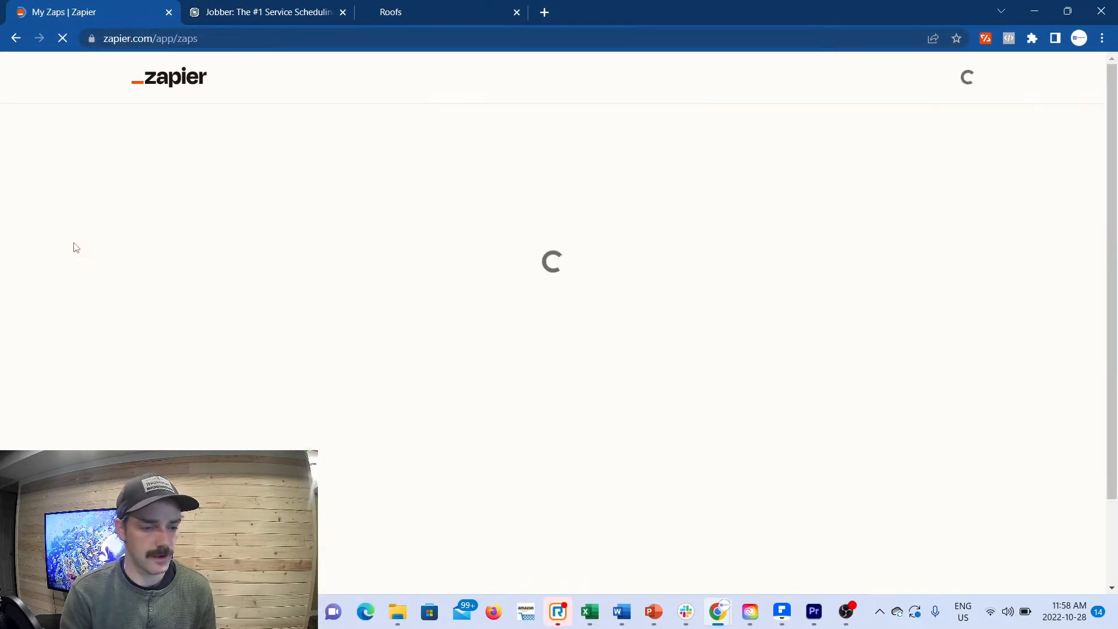
click(268, 12)
click(913, 111)
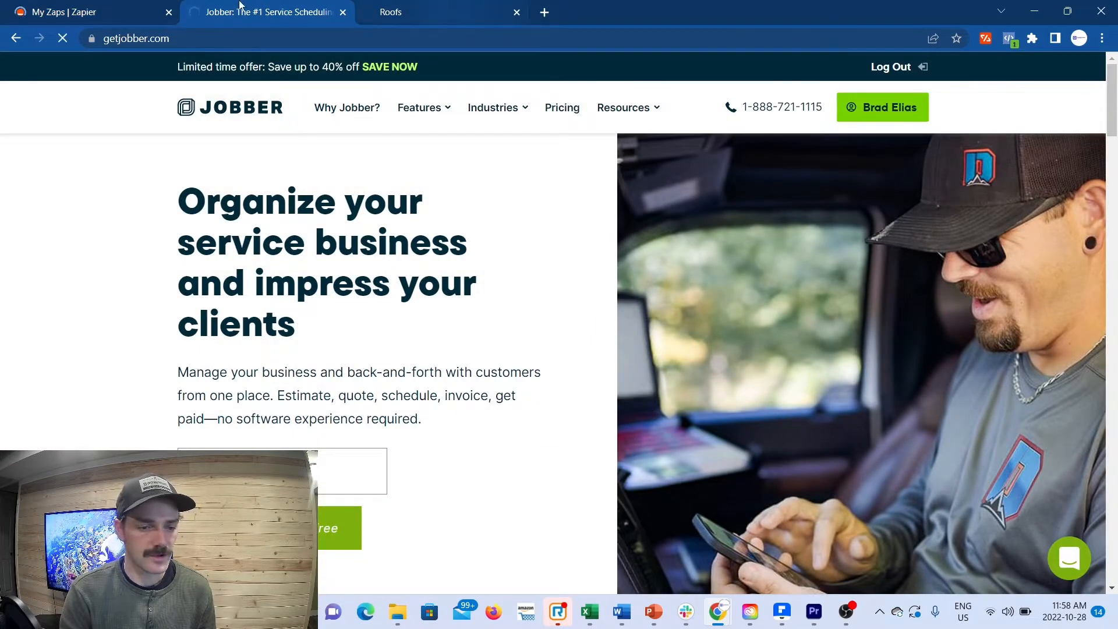
Switch back to Zapier and review the existing Zaps in the Home folder
click(102, 7)
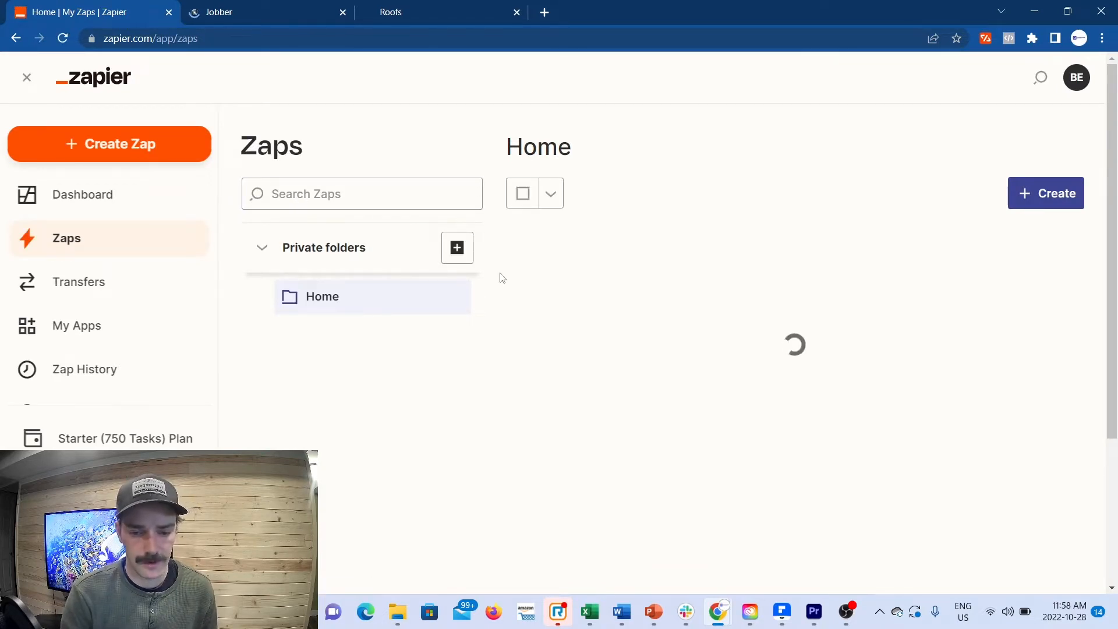
scroll(704, 241, down, 1)
scroll(704, 241, down, 5)
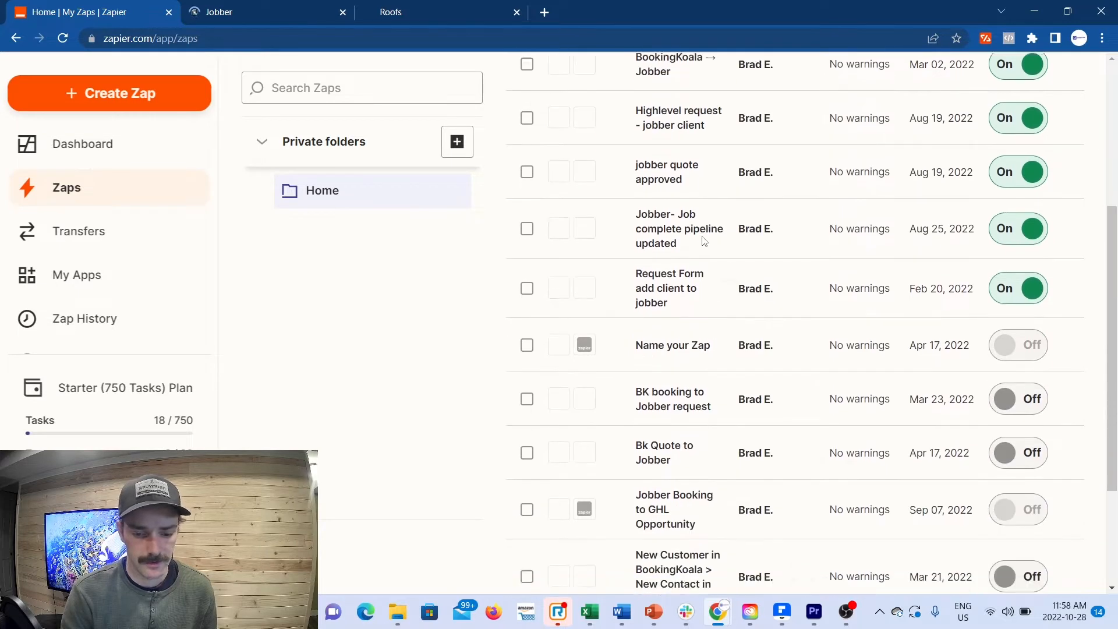
scroll(703, 241, up, 2)
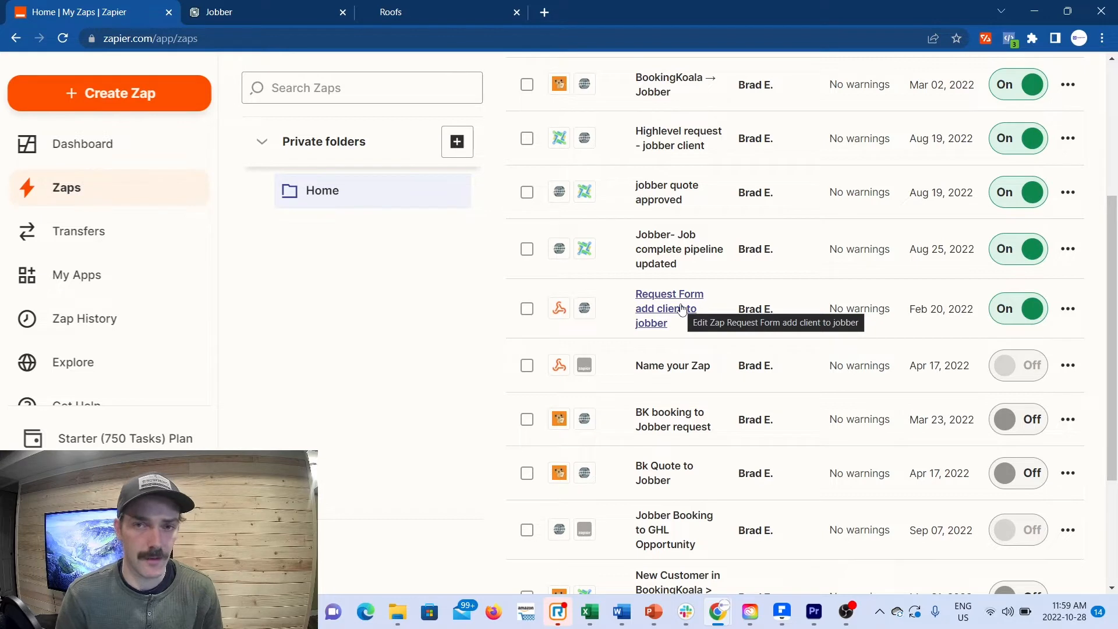
scroll(681, 309, up, 1)
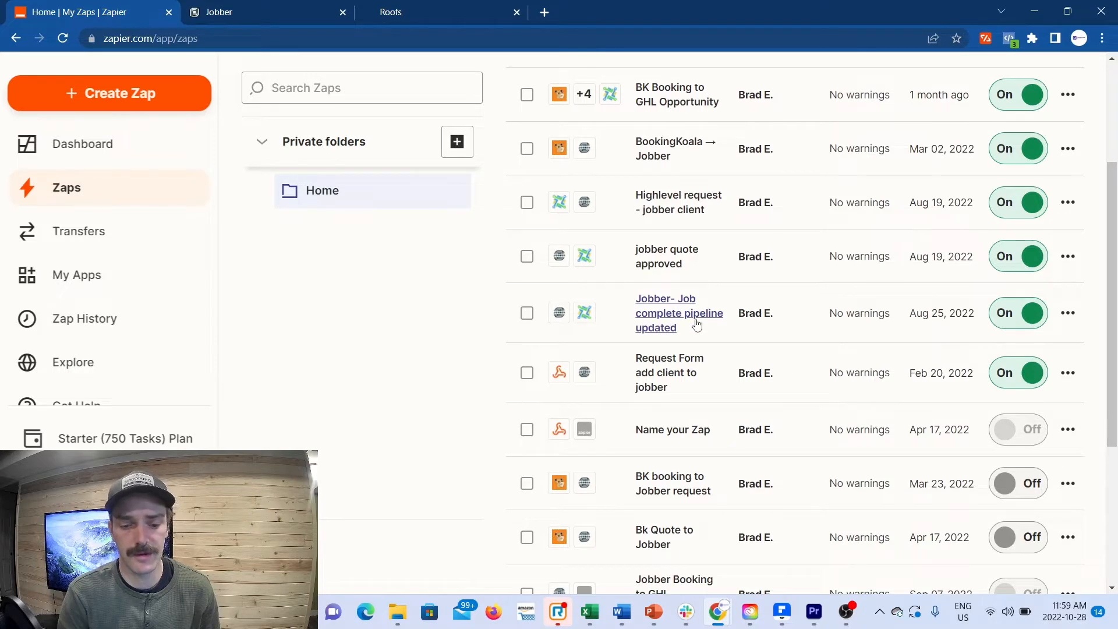
Switch to HighLevel, select the Cleanerclean sub-account and open its opportunities
click(399, 10)
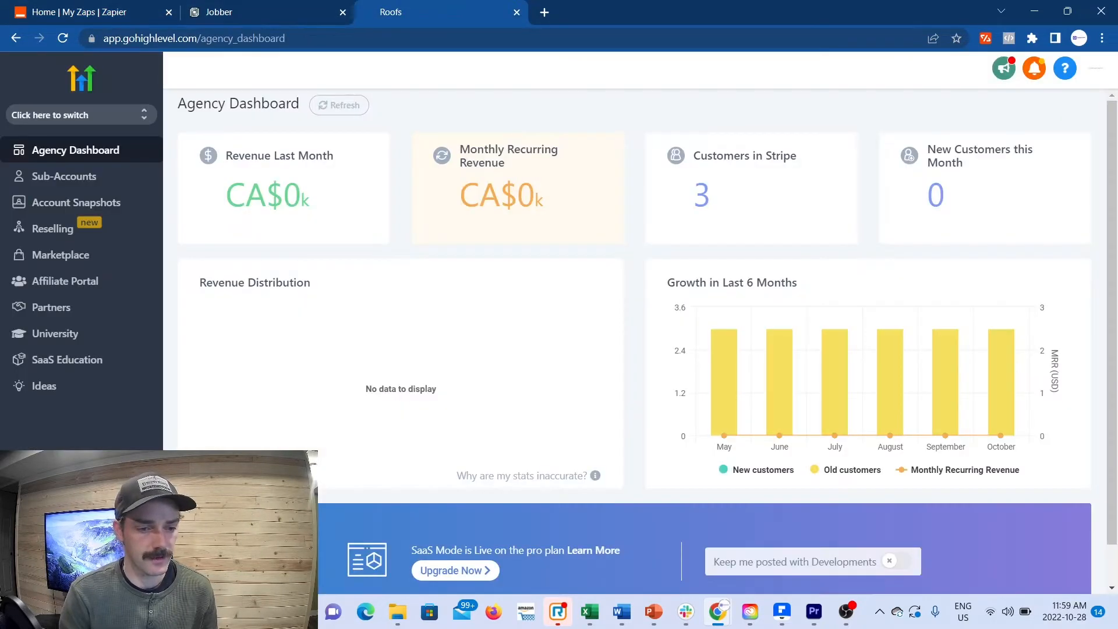
click(80, 119)
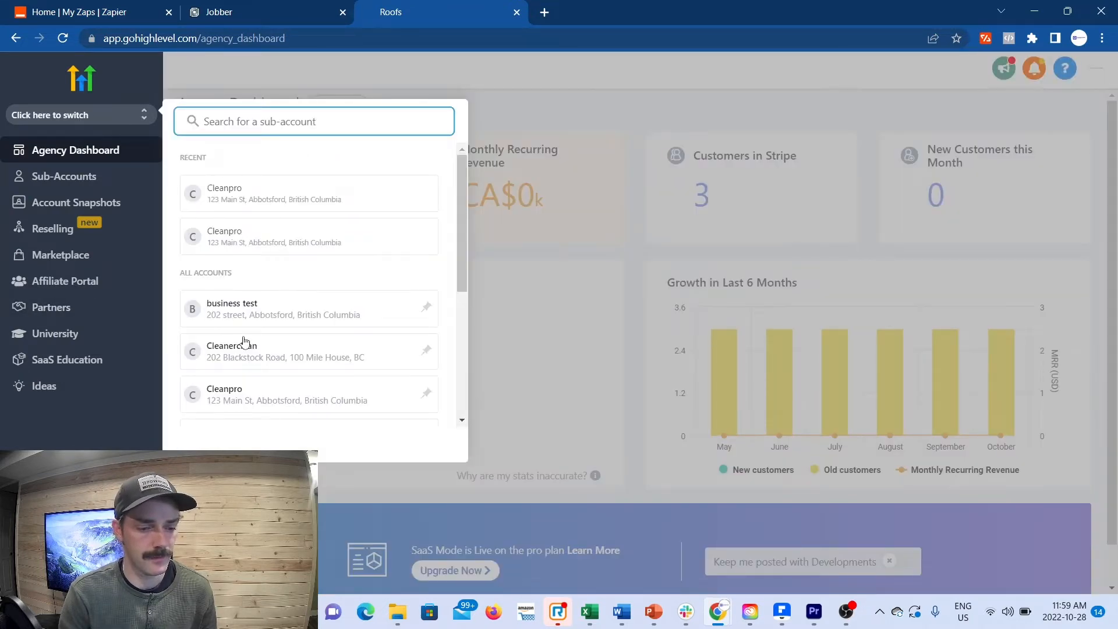
click(244, 345)
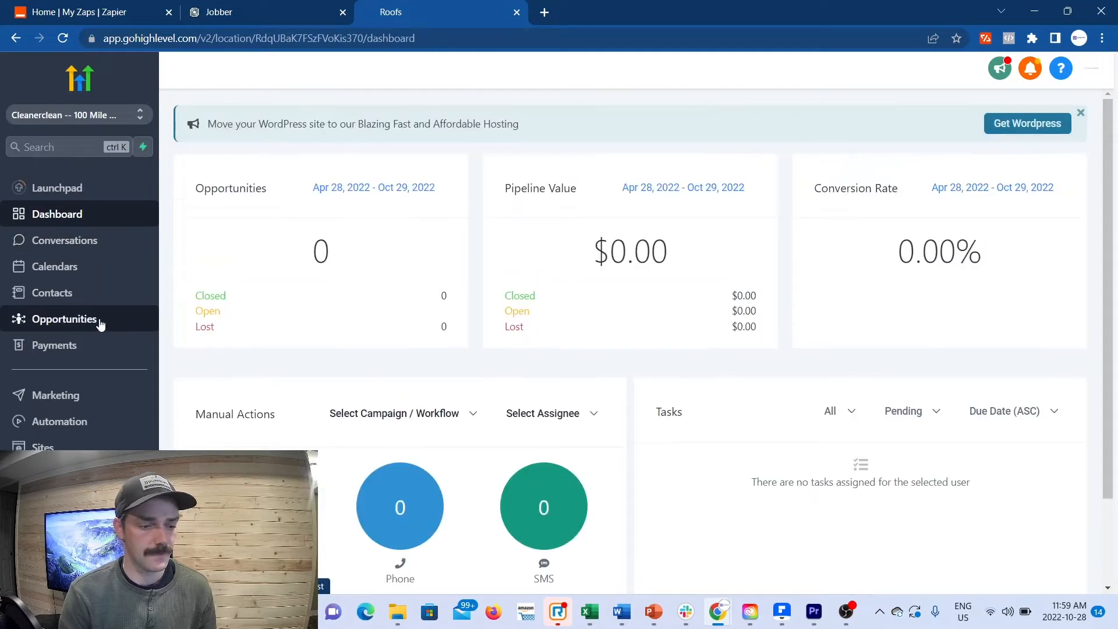
click(88, 325)
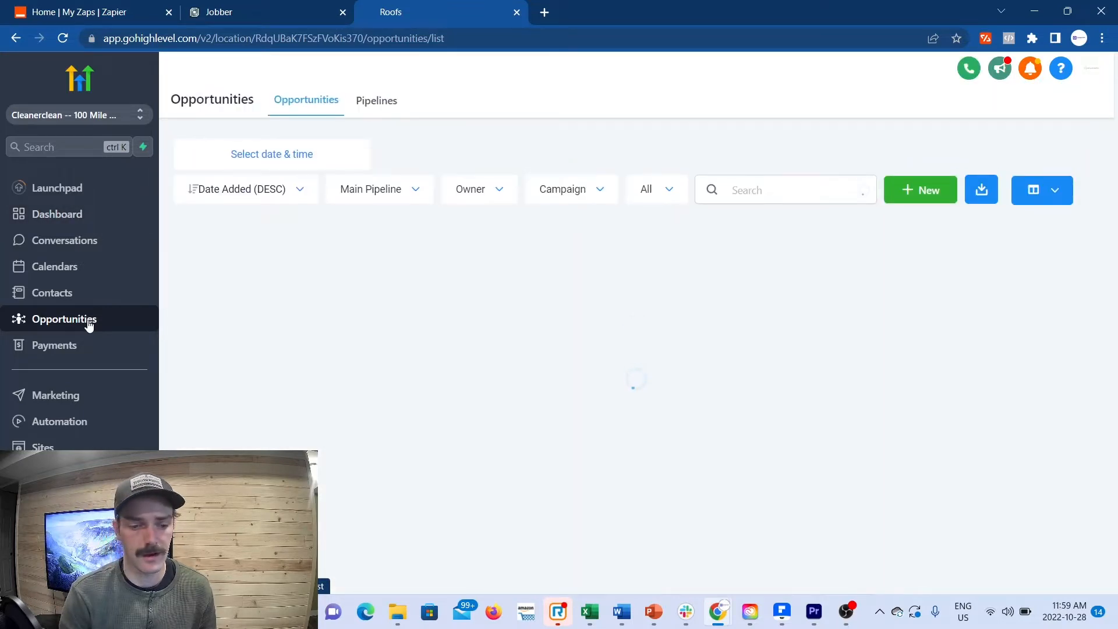
Switch to Jobber, open the schedule and show the details of the 5:30 visit on October 28
click(271, 7)
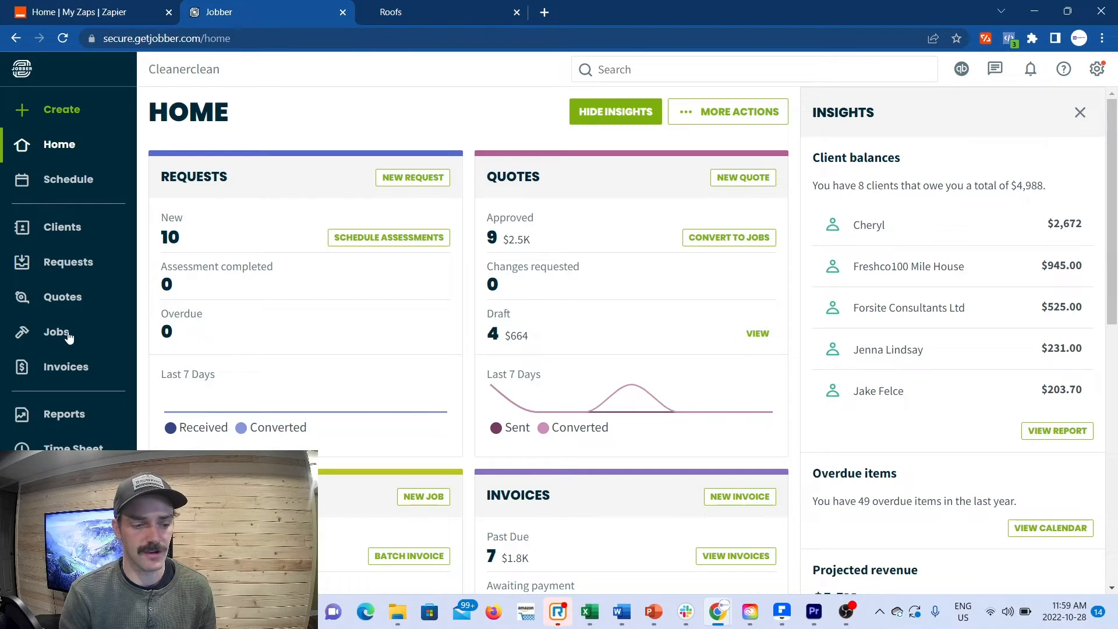
click(86, 179)
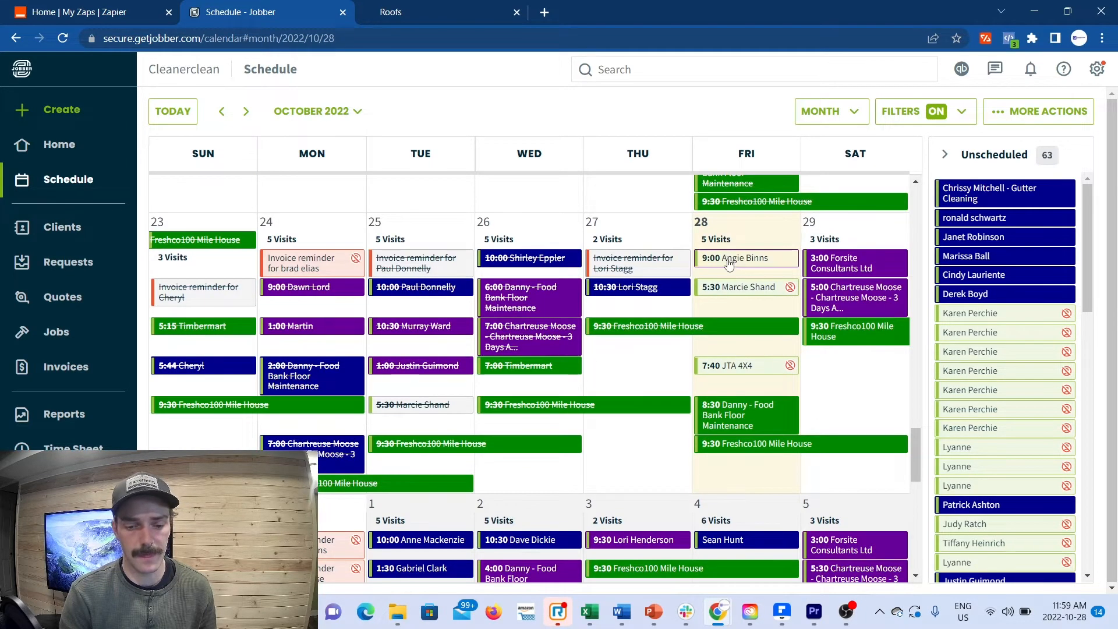
click(728, 291)
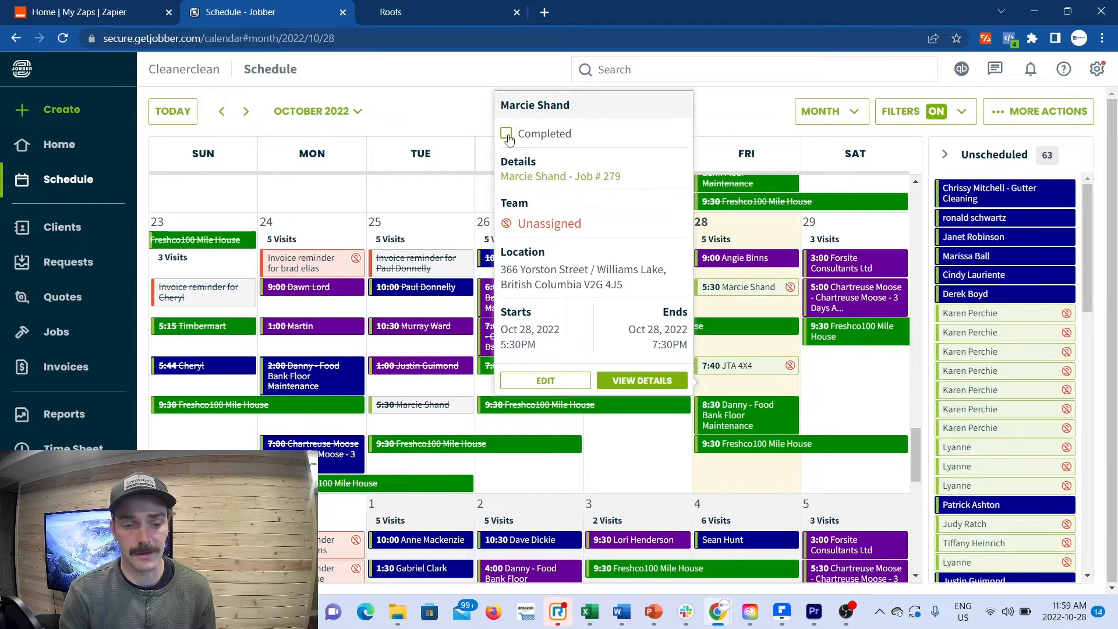
Switch to HighLevel and examine the Main Pipeline stages from Request through Completed (One Time Only)
click(455, 10)
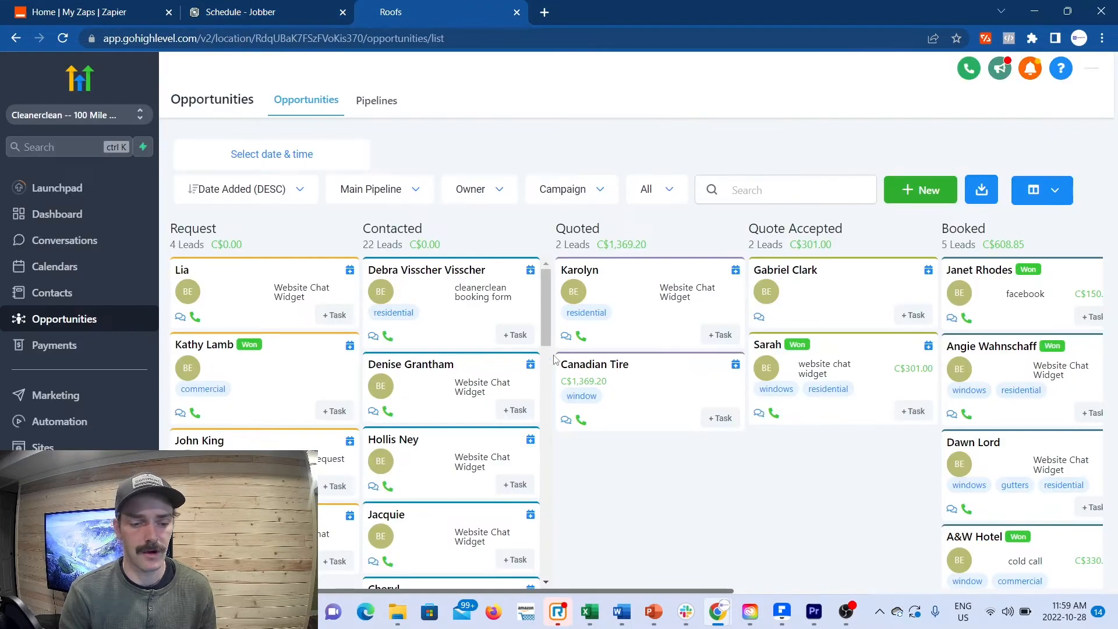
scroll(553, 359, right, 5)
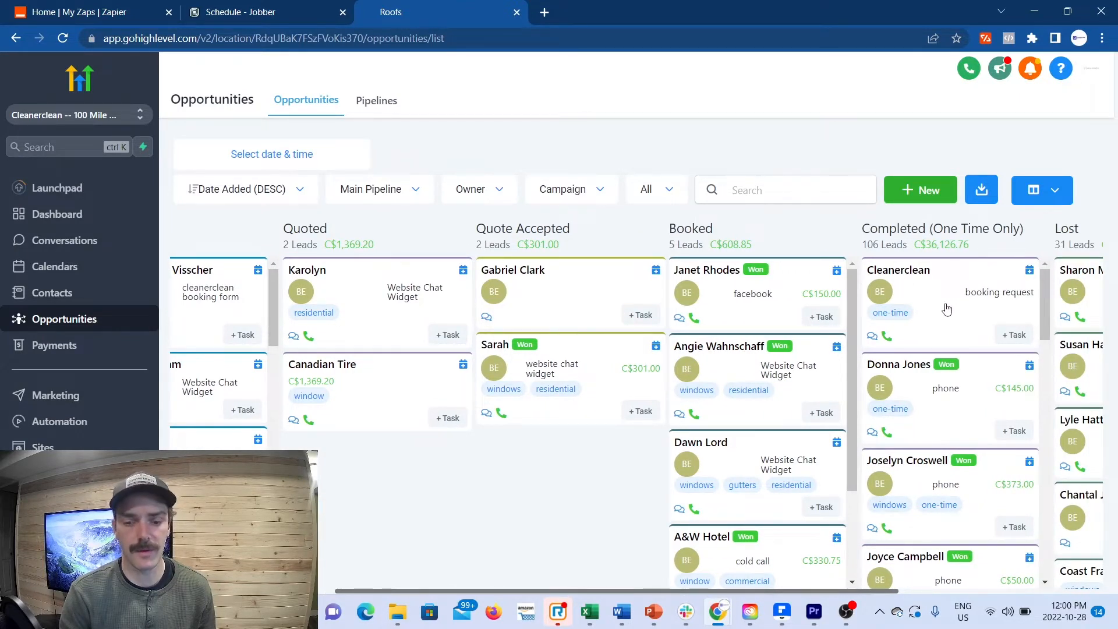
scroll(954, 322, right, 2)
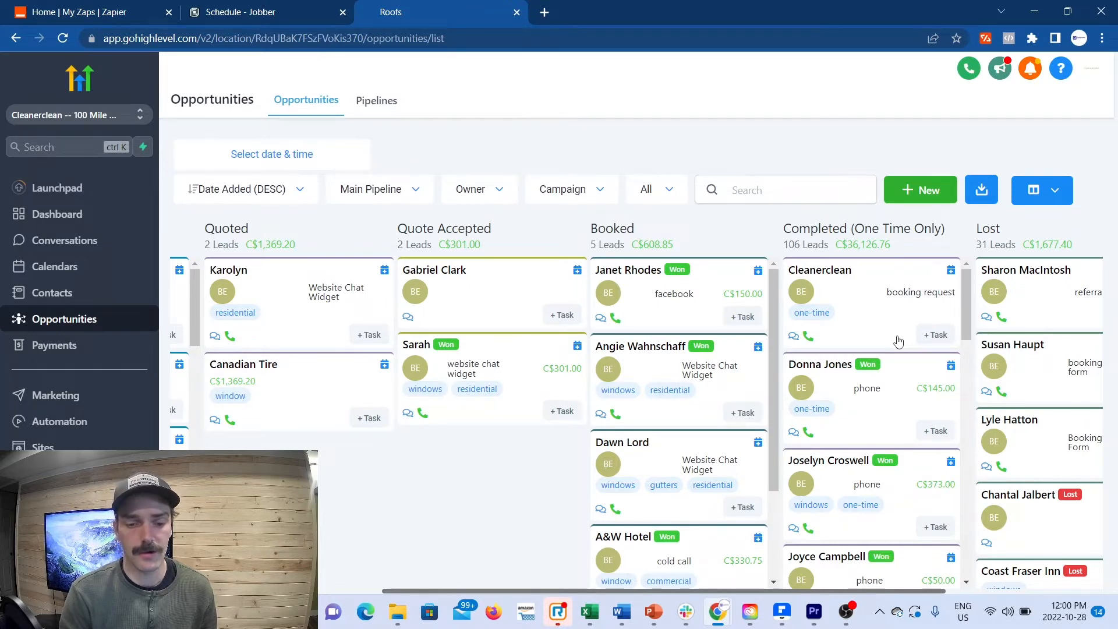
Return to Zapier, open the "jobber quote approved" Zap and dismiss the announcement about multiple versions
click(329, 11)
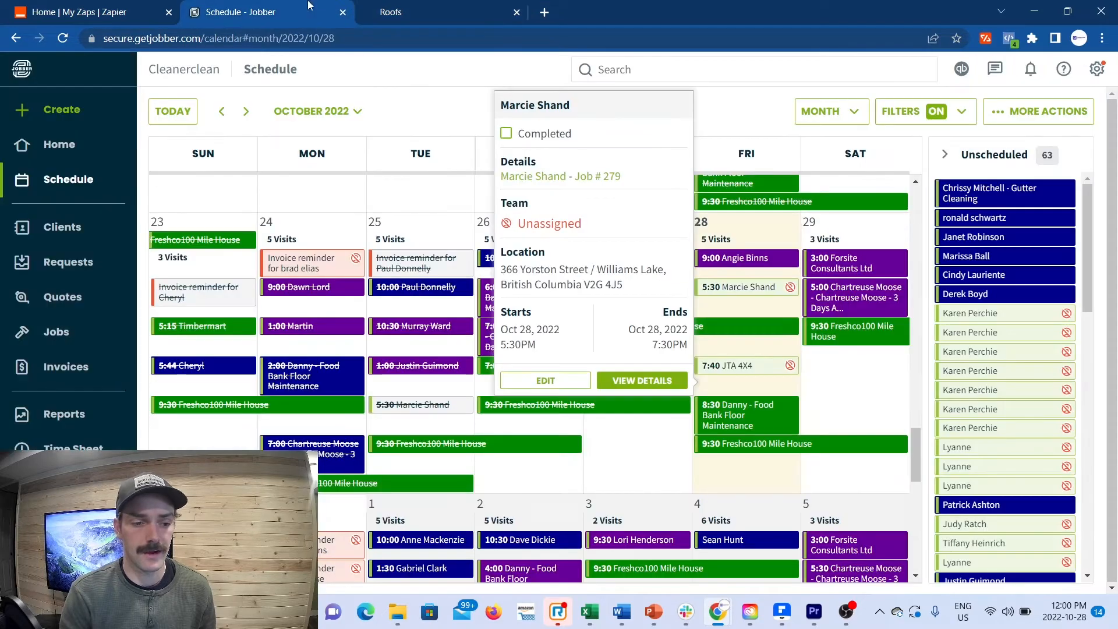
click(114, 11)
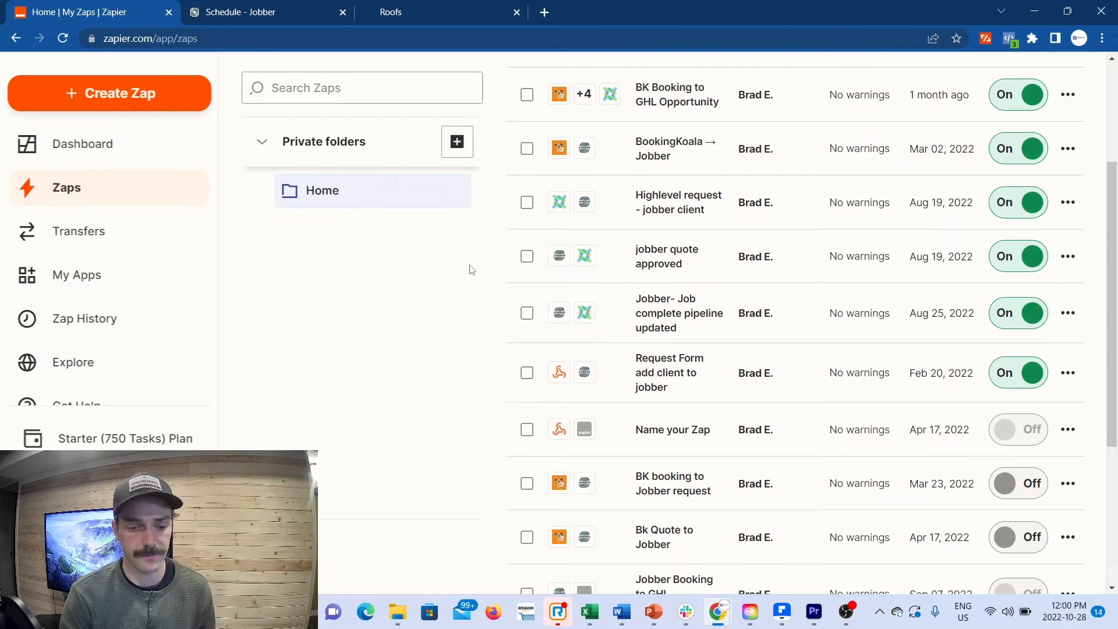
scroll(646, 261, up, 1)
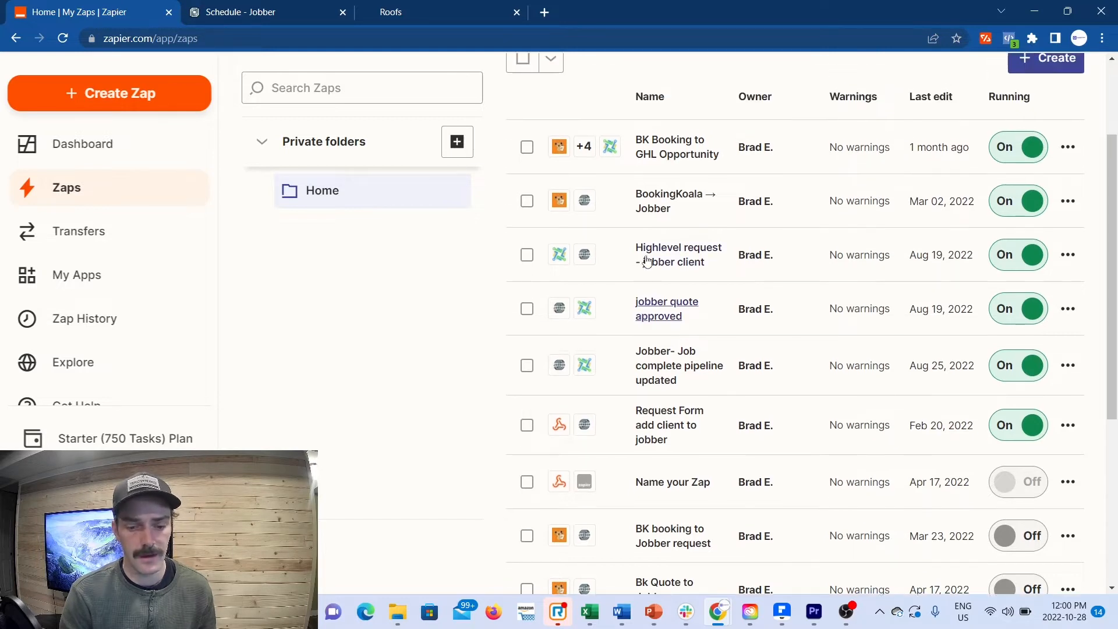
click(662, 314)
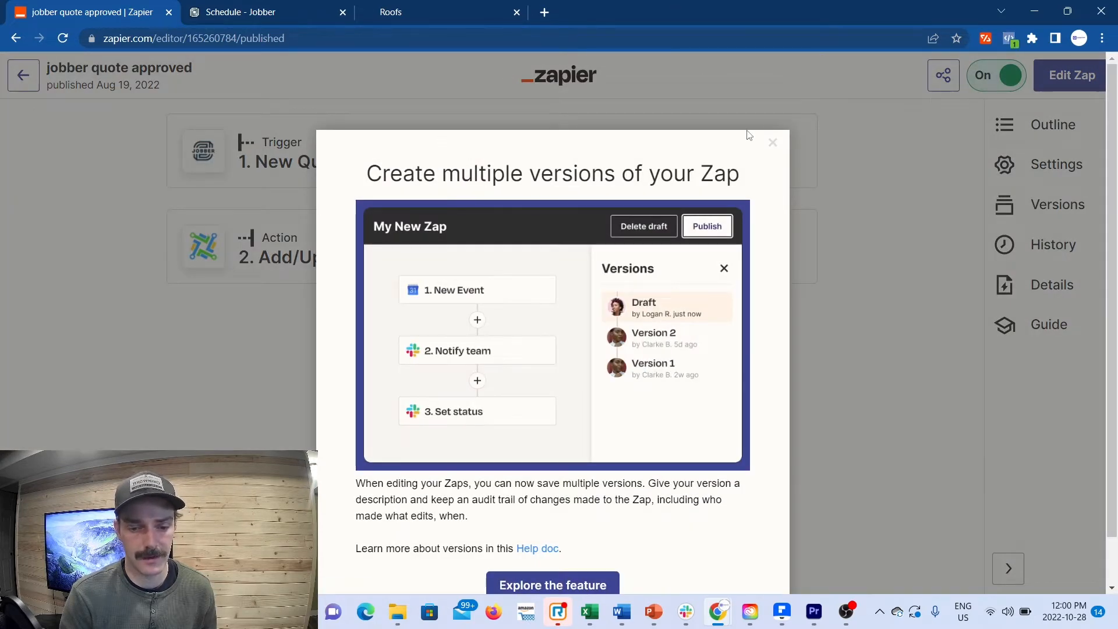
click(772, 143)
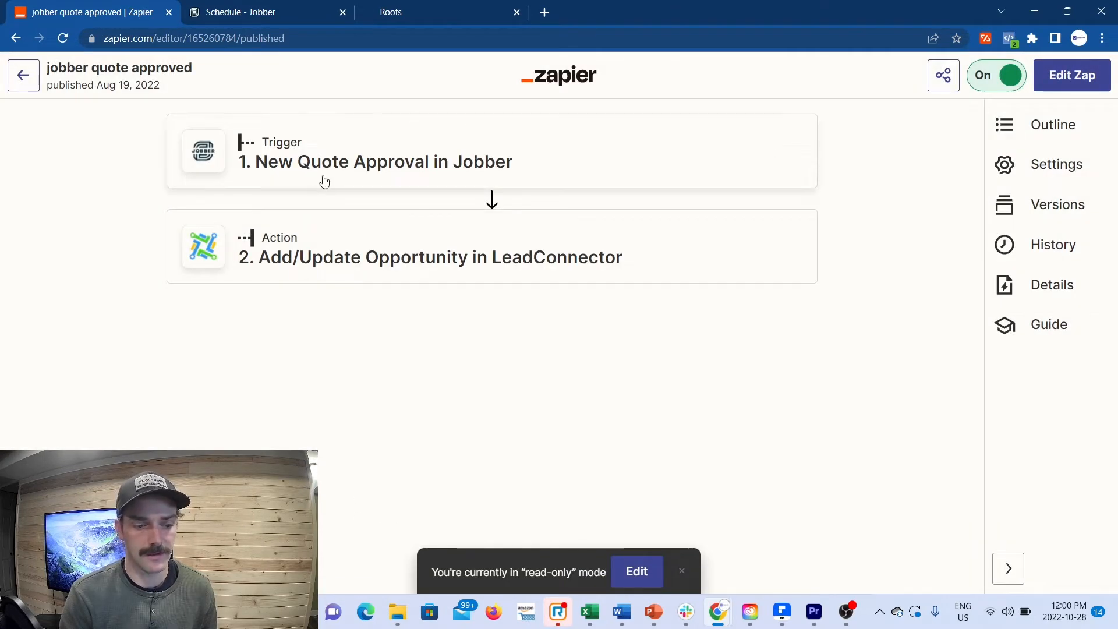
Examine the Zap's New Quote Approval trigger and Add/Update Opportunity field mappings, and compare them with the pipeline in HighLevel
click(467, 175)
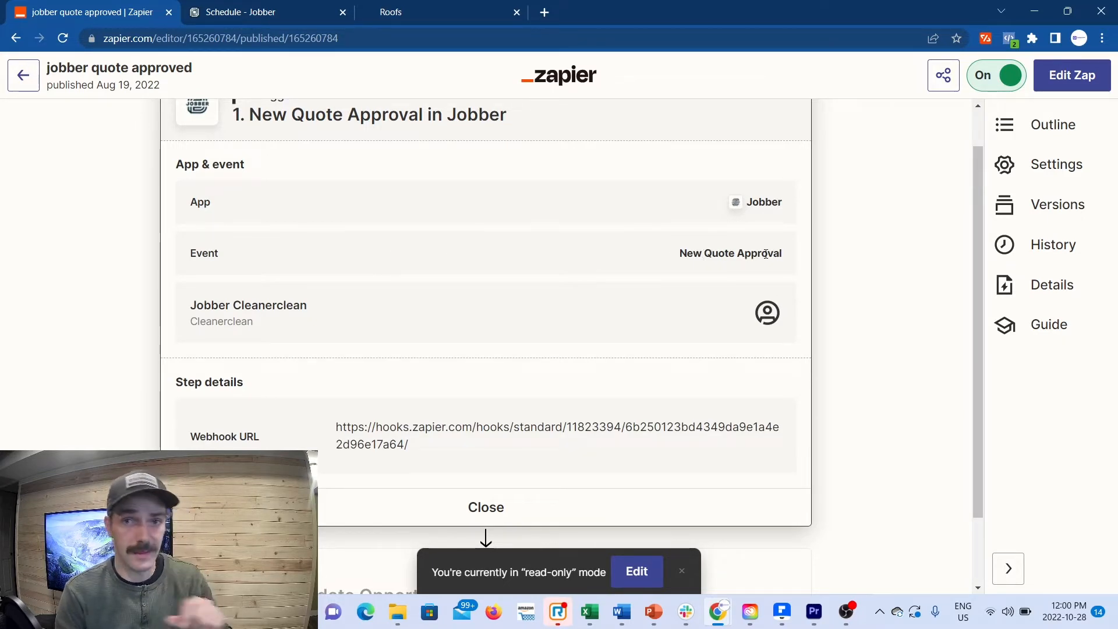
scroll(602, 341, down, 1)
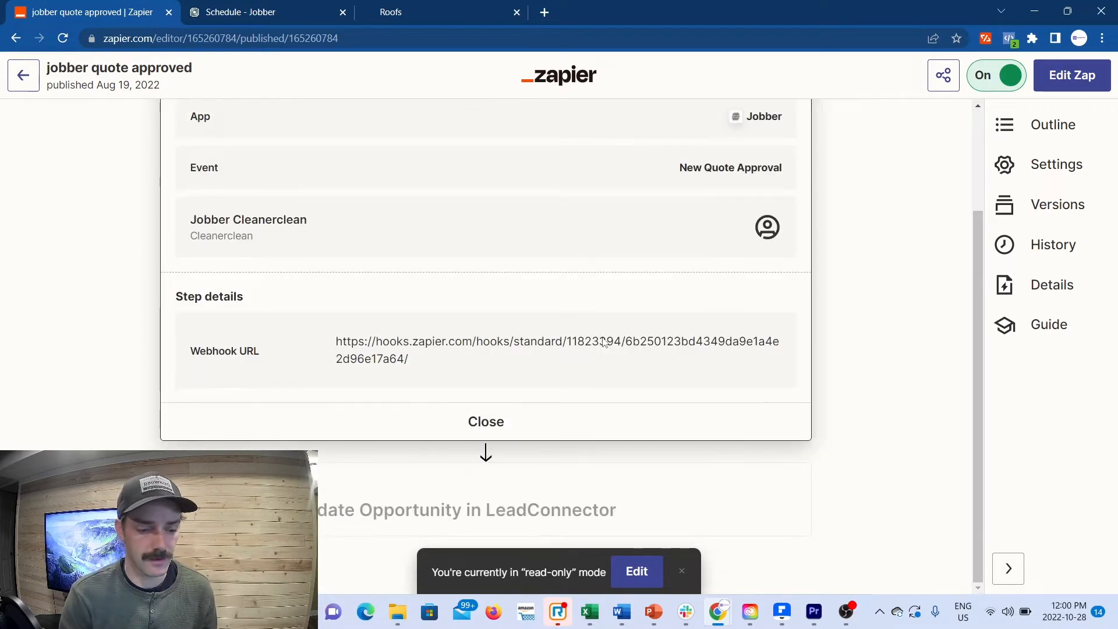
click(408, 494)
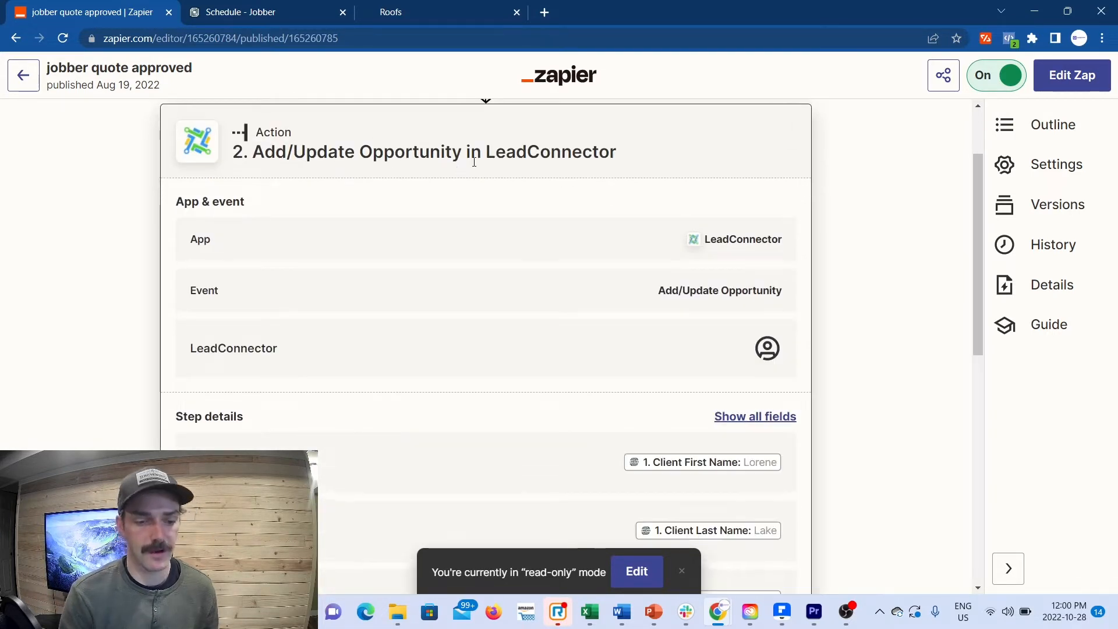
scroll(474, 165, down, 1)
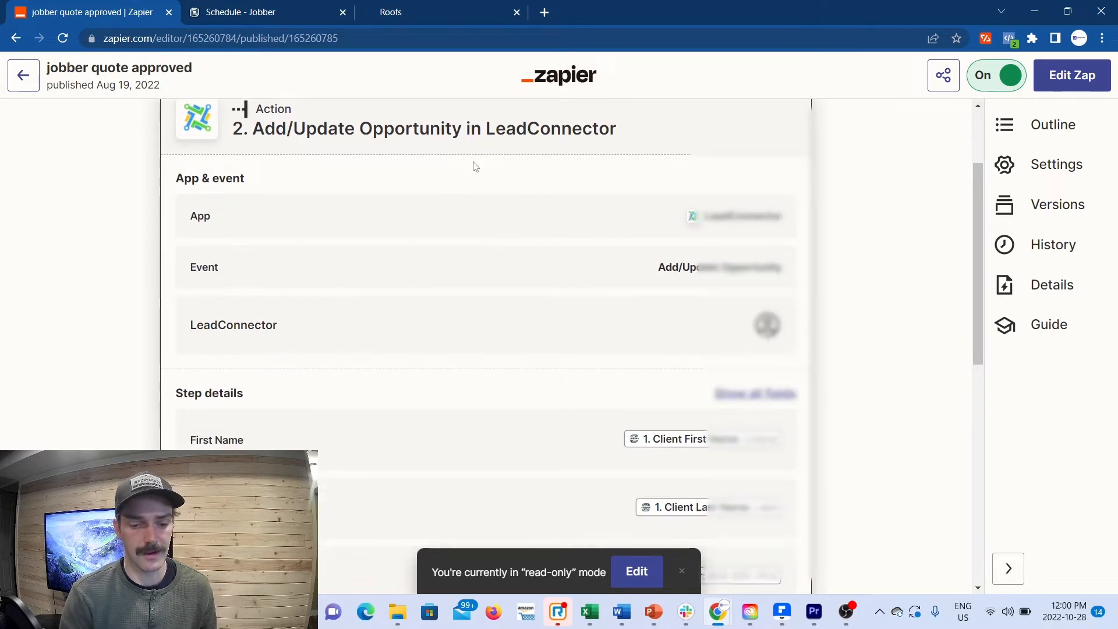
scroll(474, 166, down, 2)
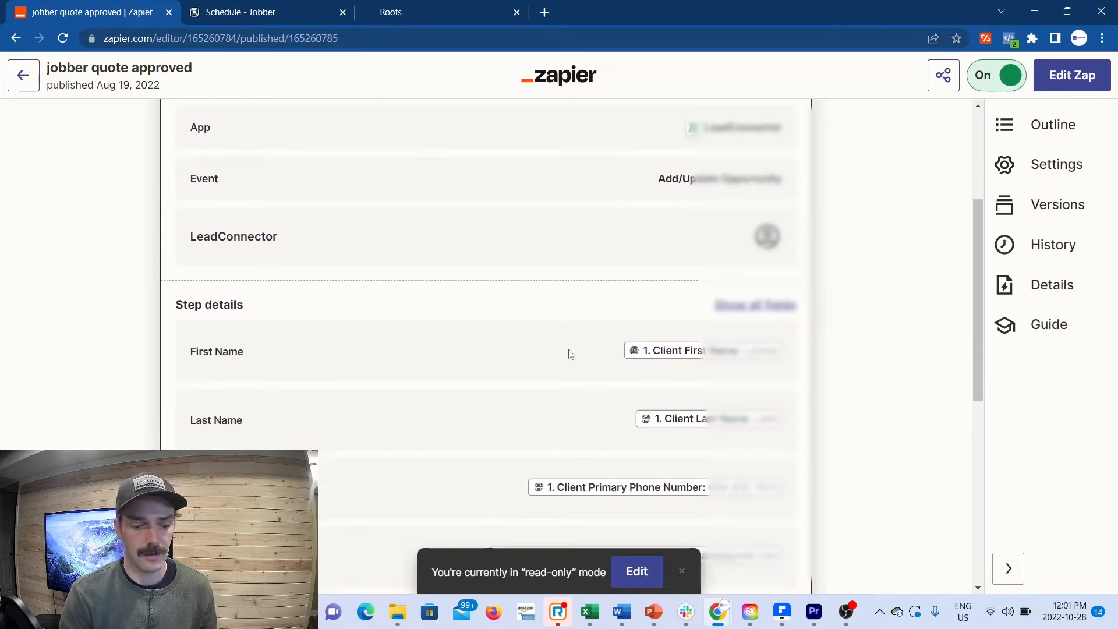
scroll(686, 401, down, 1)
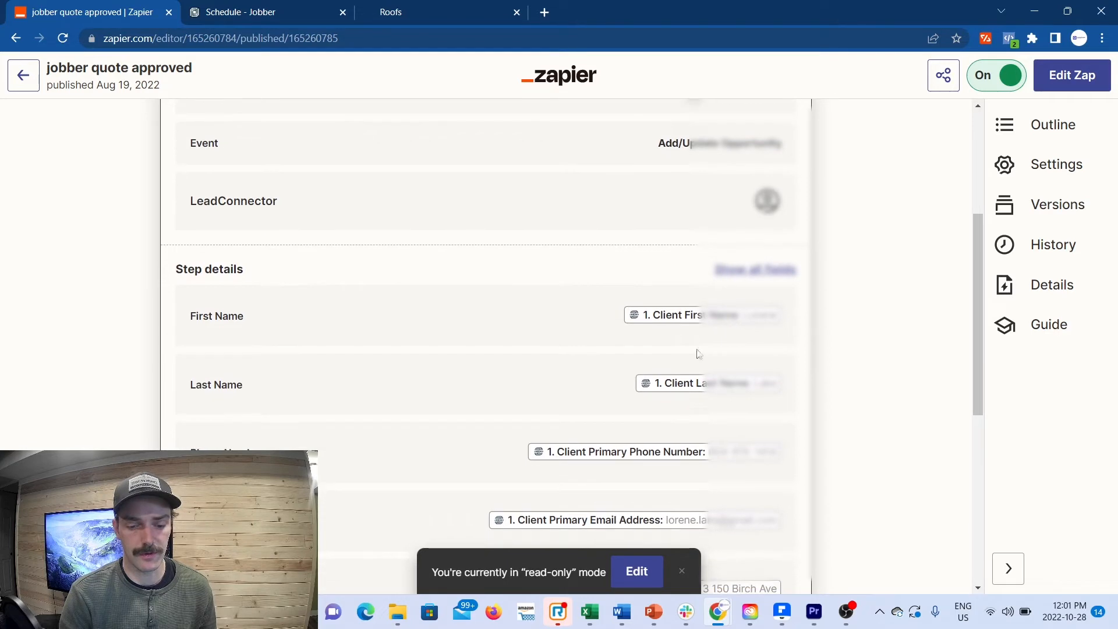
scroll(705, 412, down, 3)
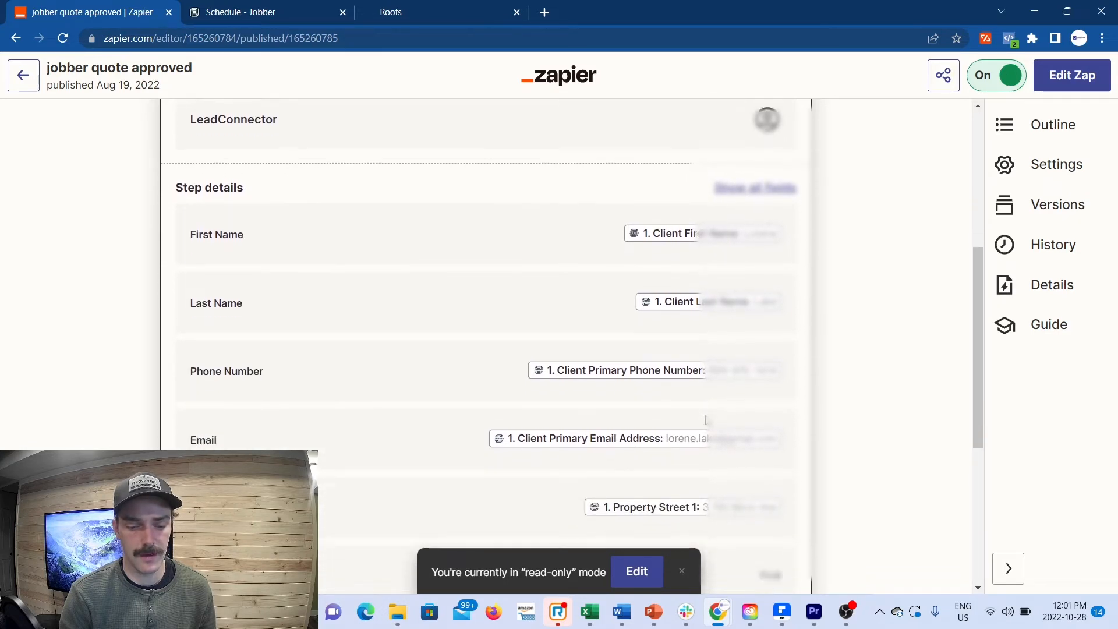
scroll(705, 419, down, 5)
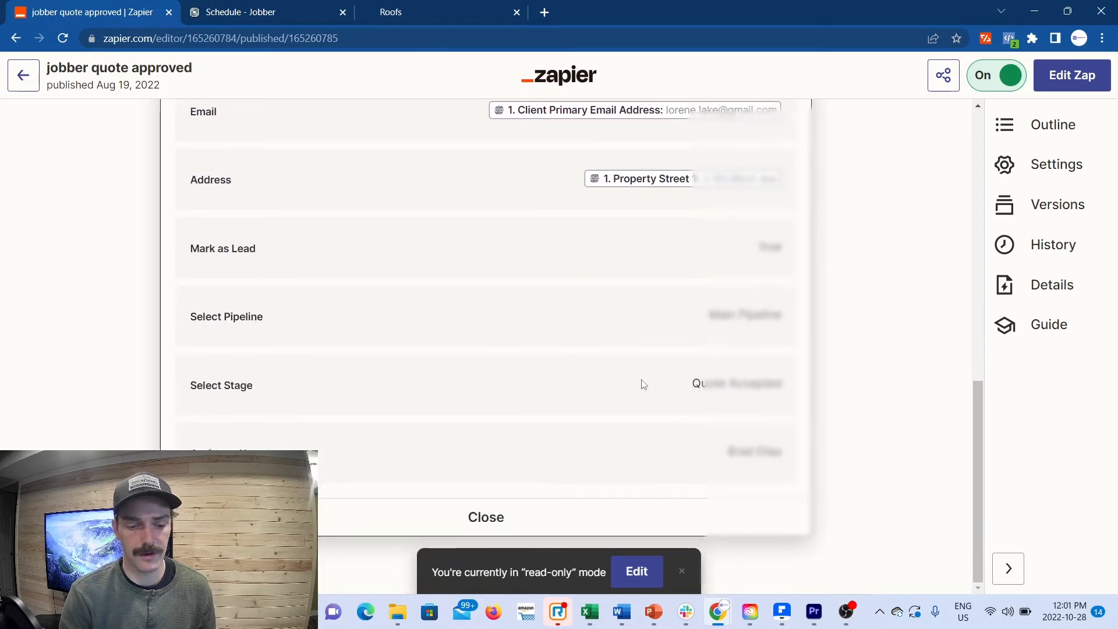
click(416, 8)
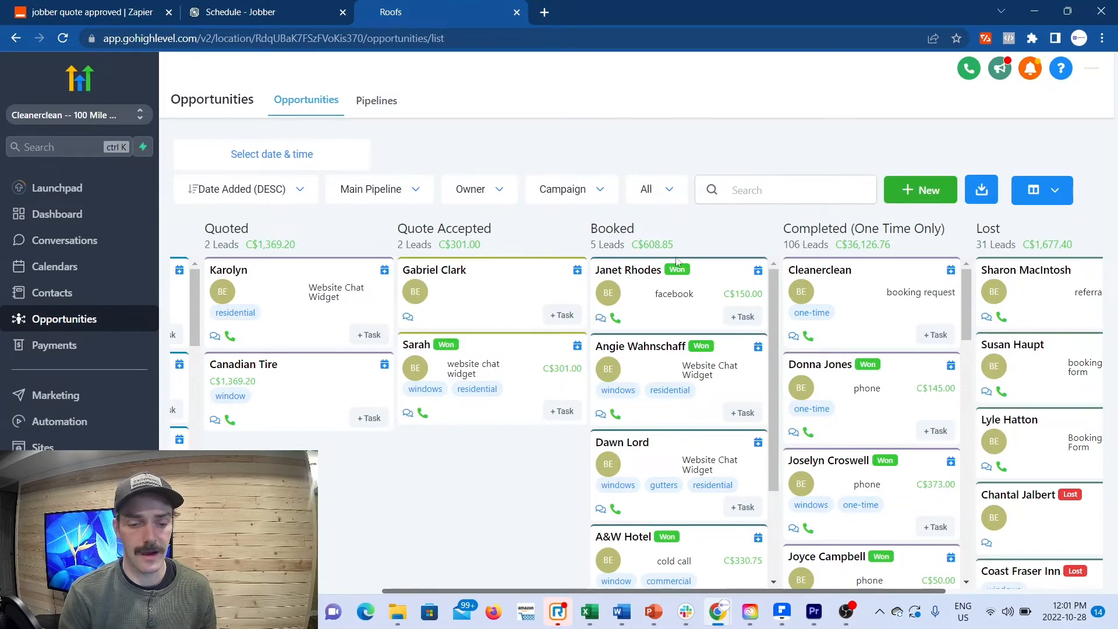
Return to Zapier and create a new Zap with Jobber as the trigger app
click(87, 11)
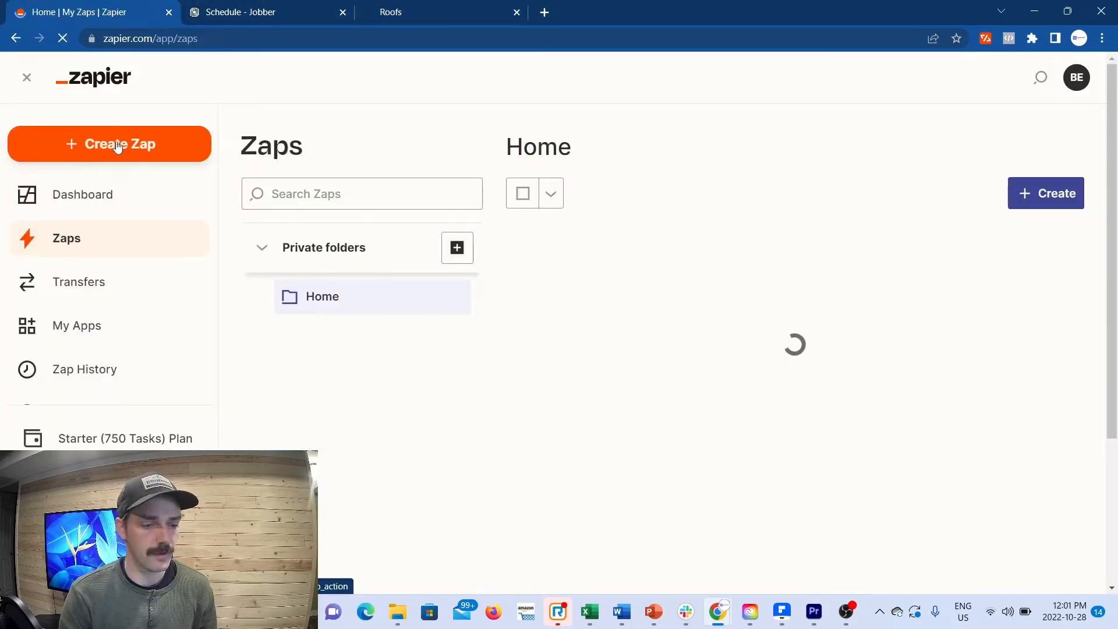
click(119, 150)
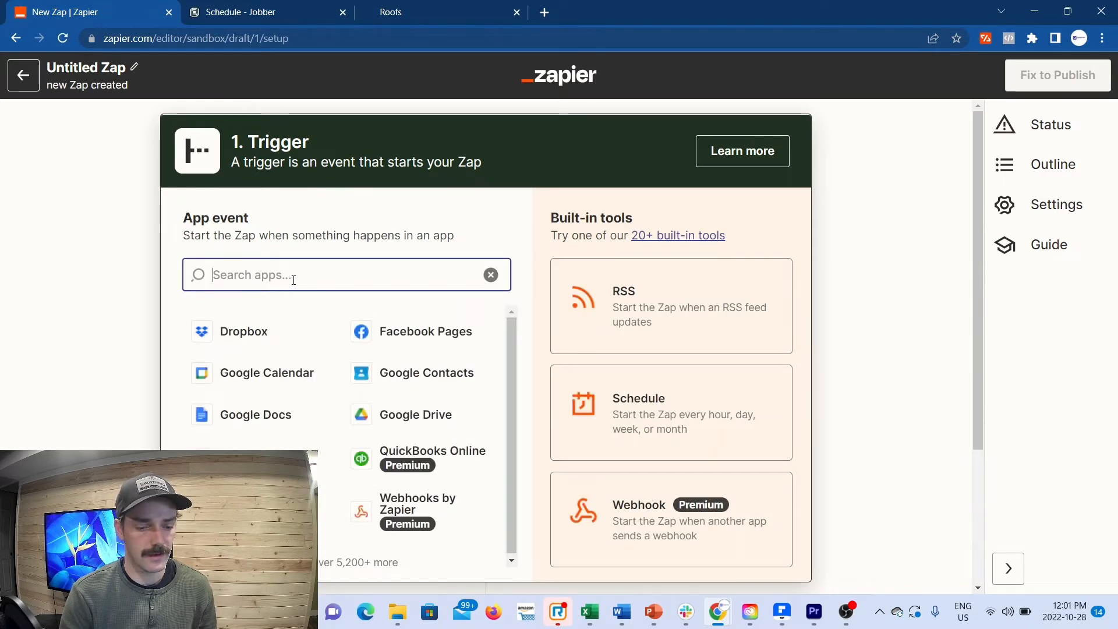
text(jobber)
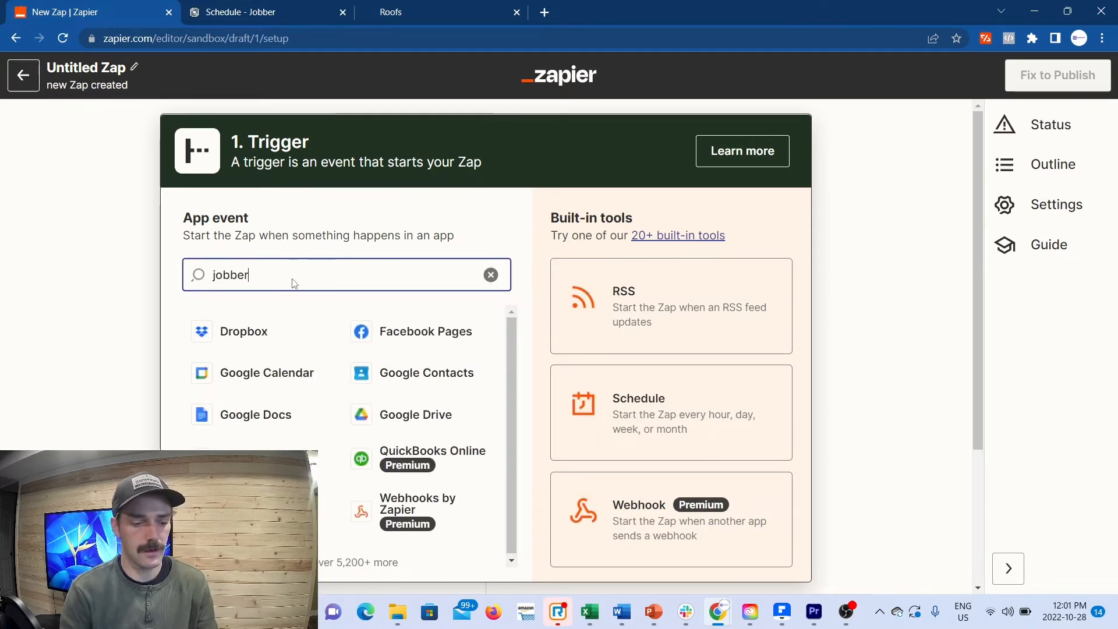
click(247, 332)
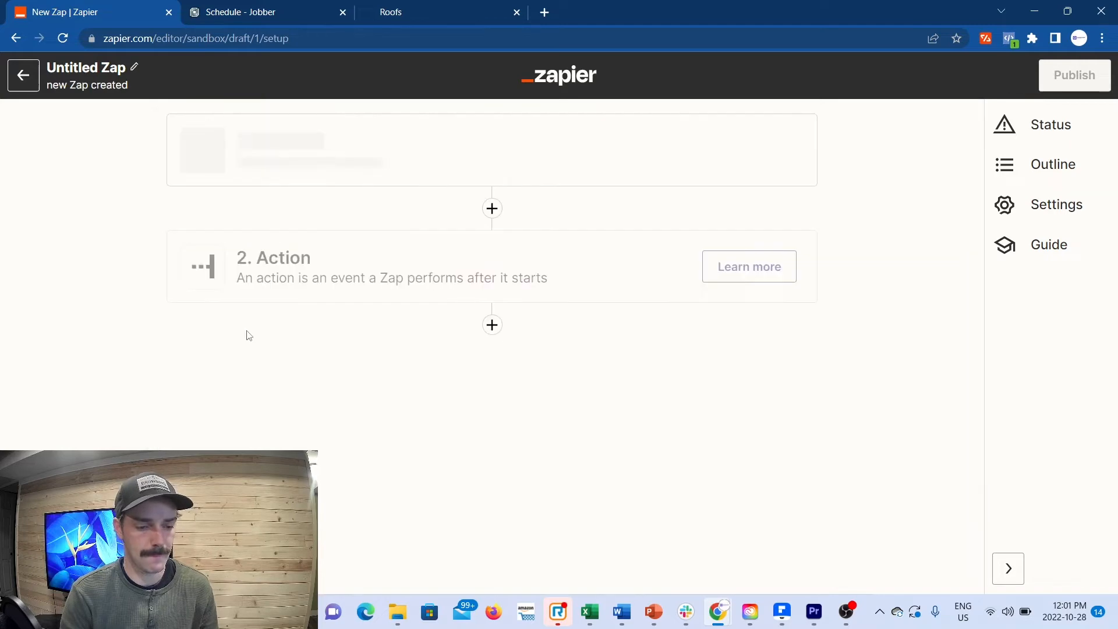
Set the Jobber trigger event to New Client and continue to the account selection
click(327, 344)
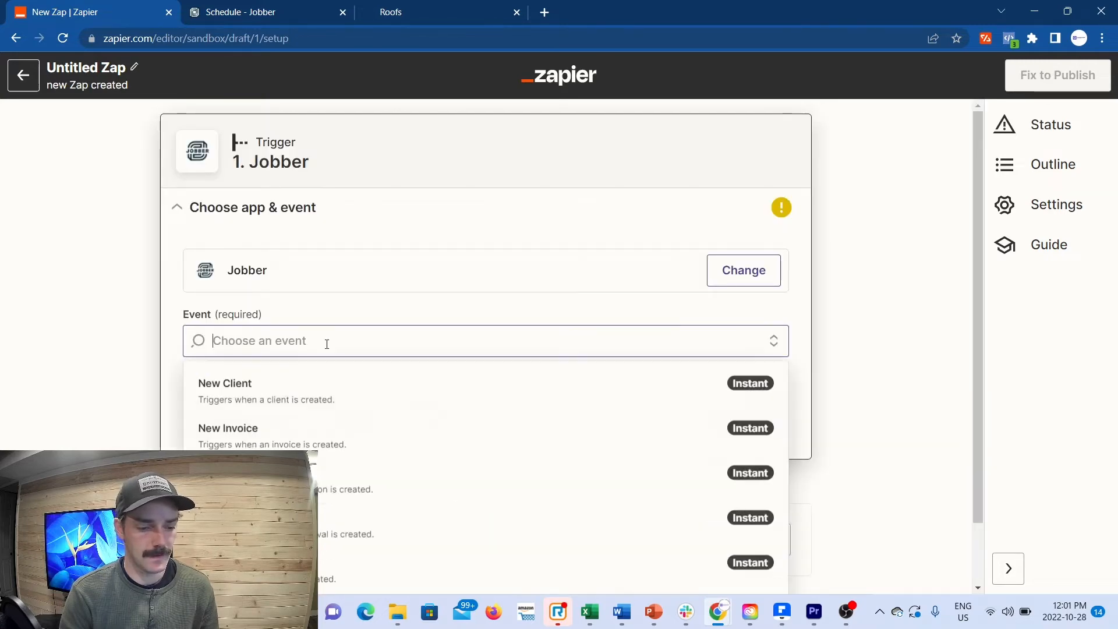
click(338, 277)
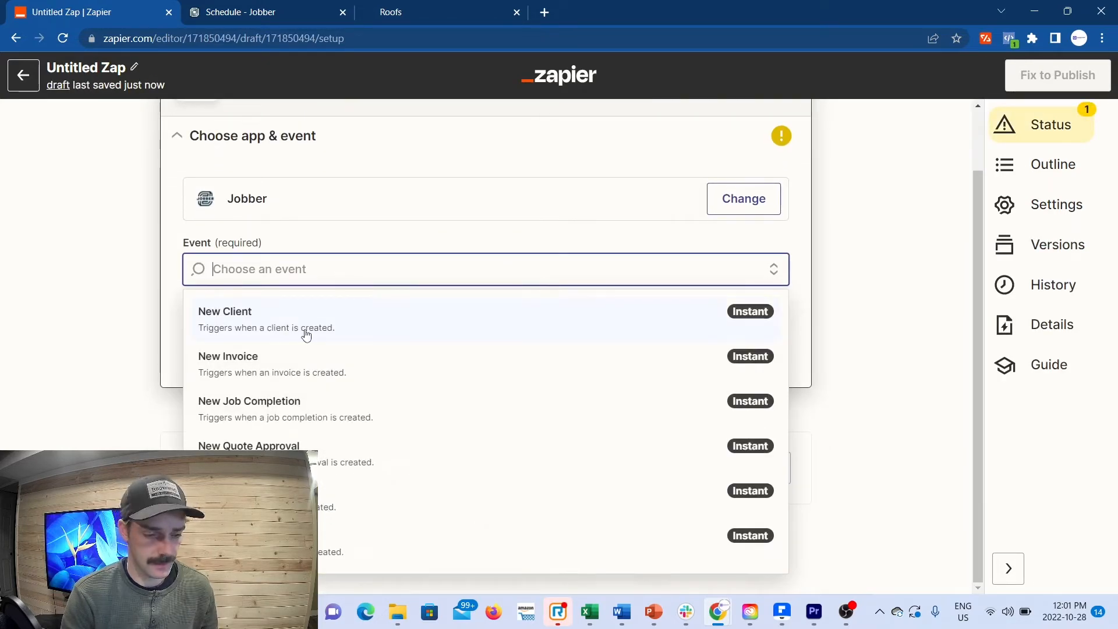
click(306, 320)
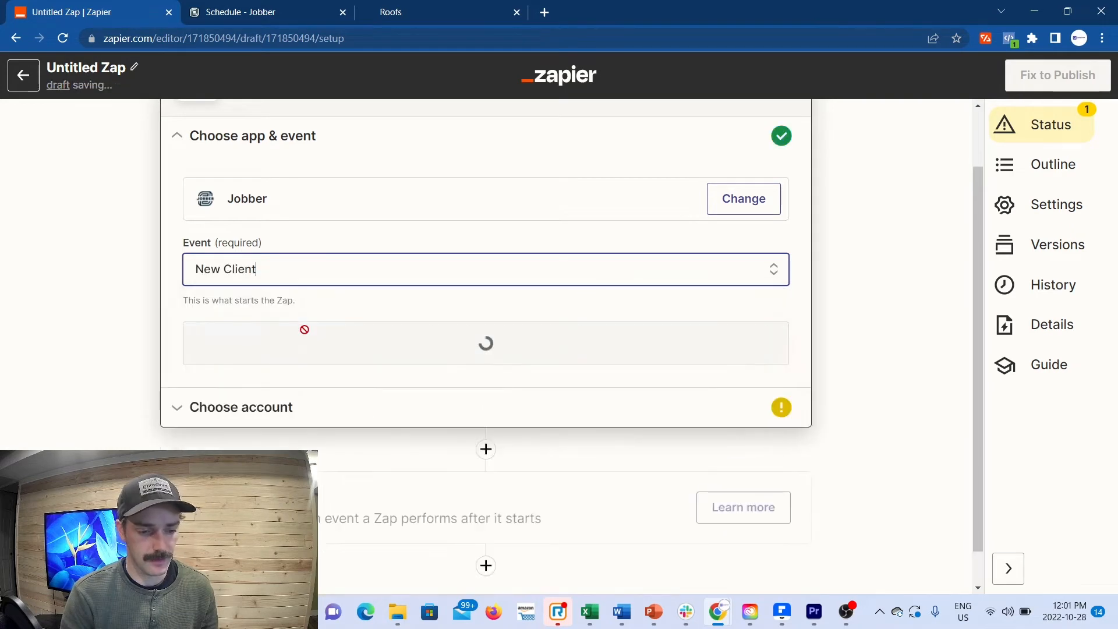
click(390, 357)
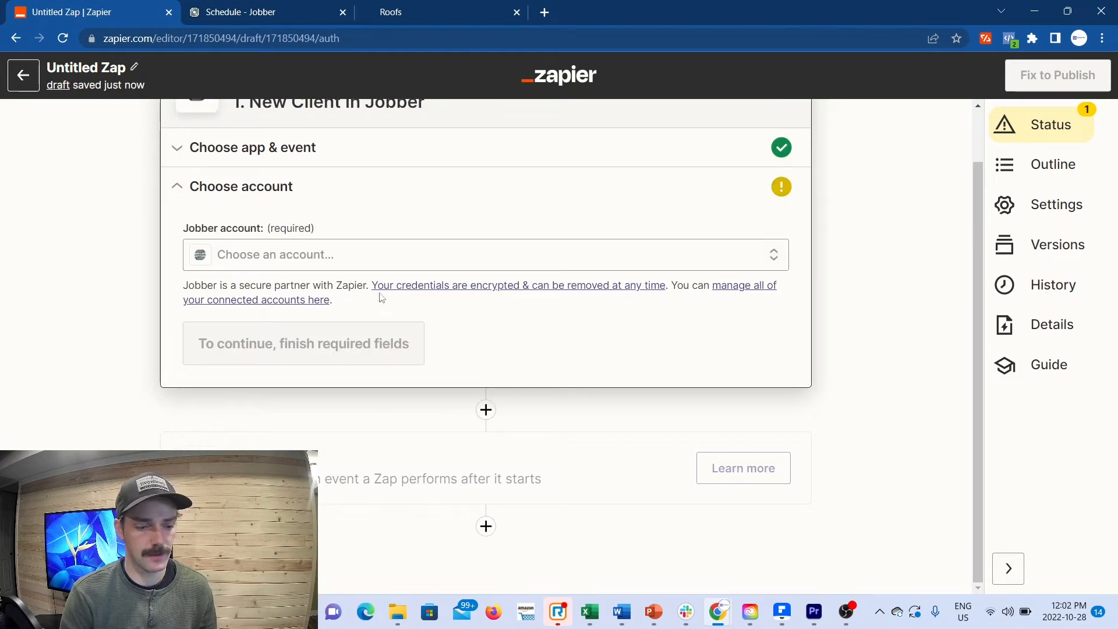
Select Jobber Cleanerclean as the trigger's account and continue to the trigger test
click(374, 254)
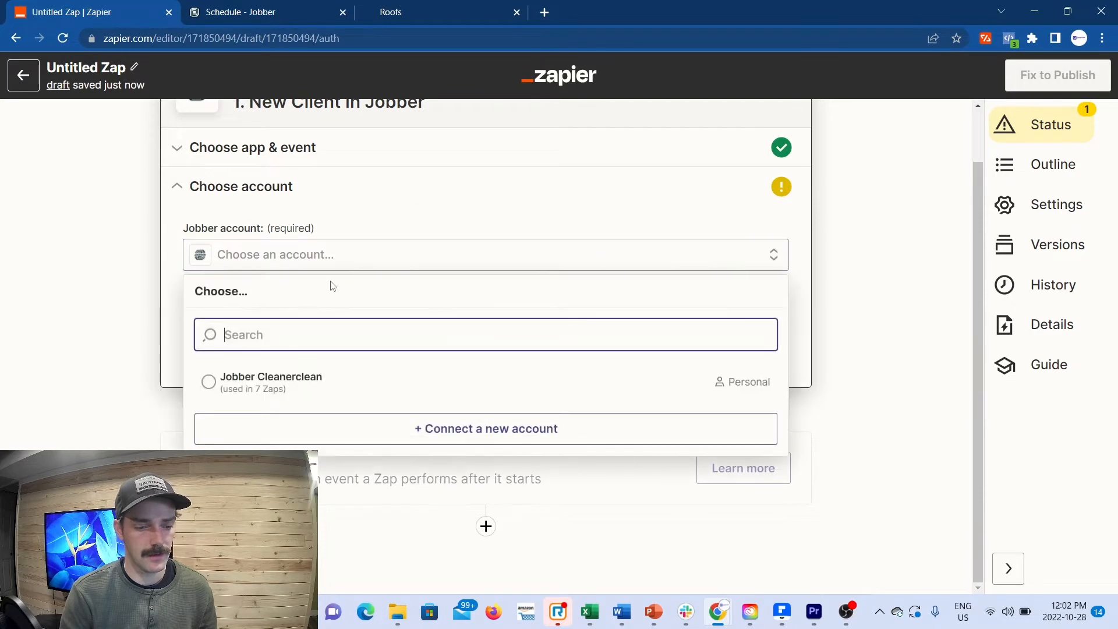
click(284, 384)
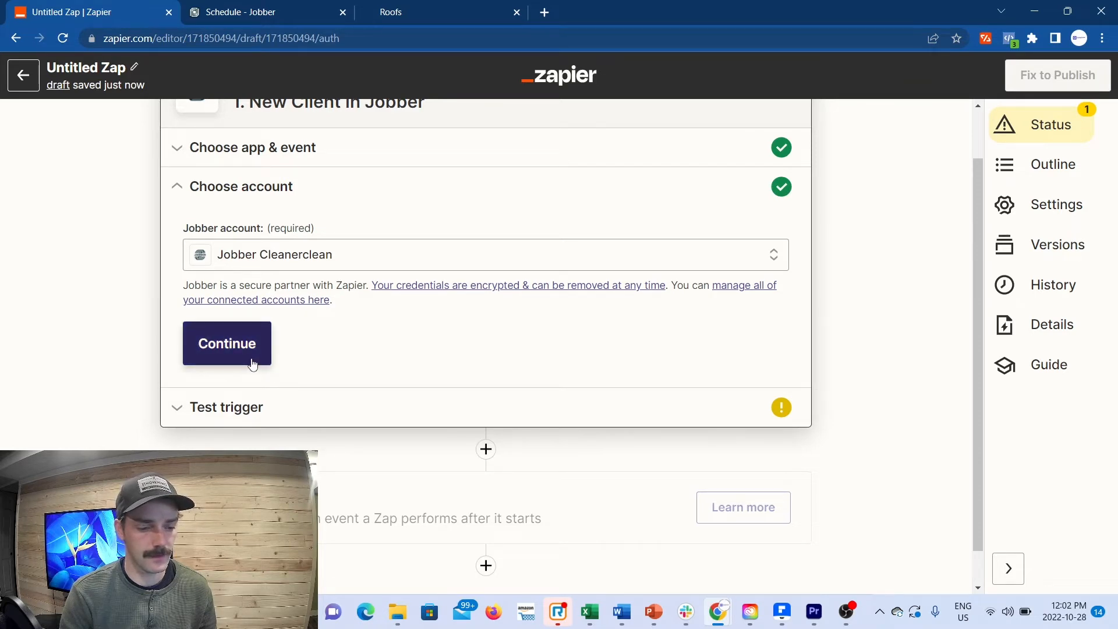
click(252, 364)
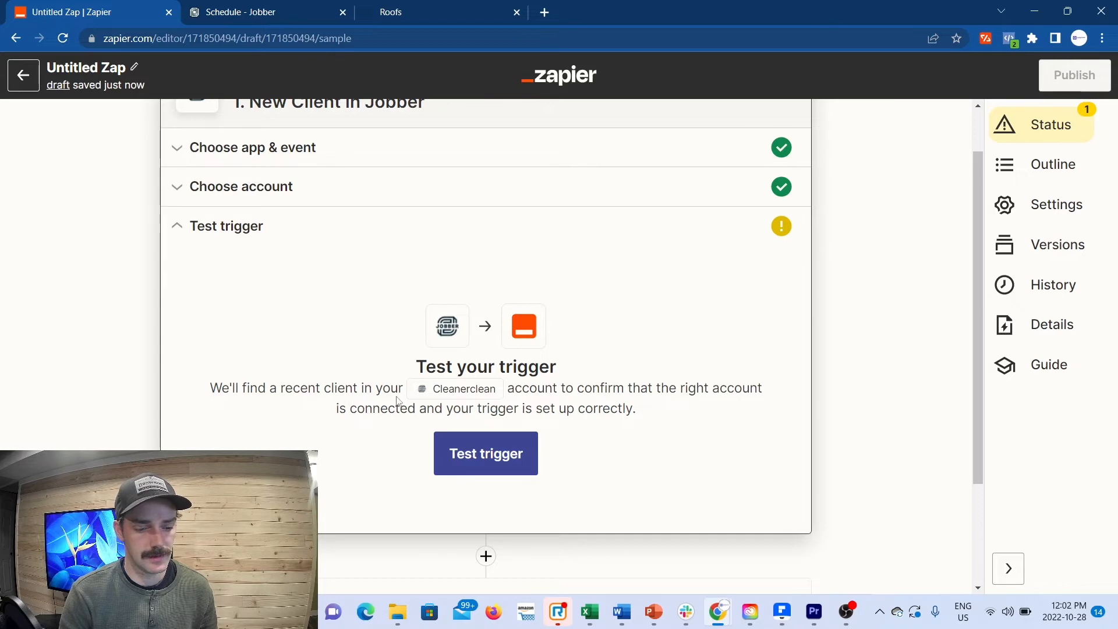
Test the New Client trigger, review the sample client record's fields and continue to the action setup
click(461, 453)
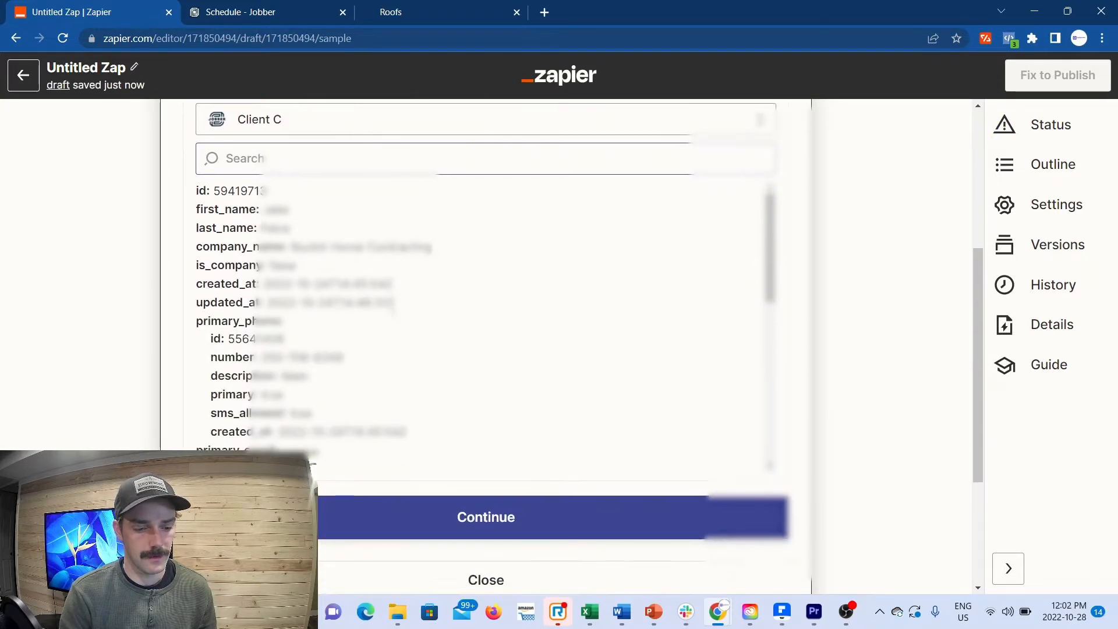
scroll(394, 318, down, 1)
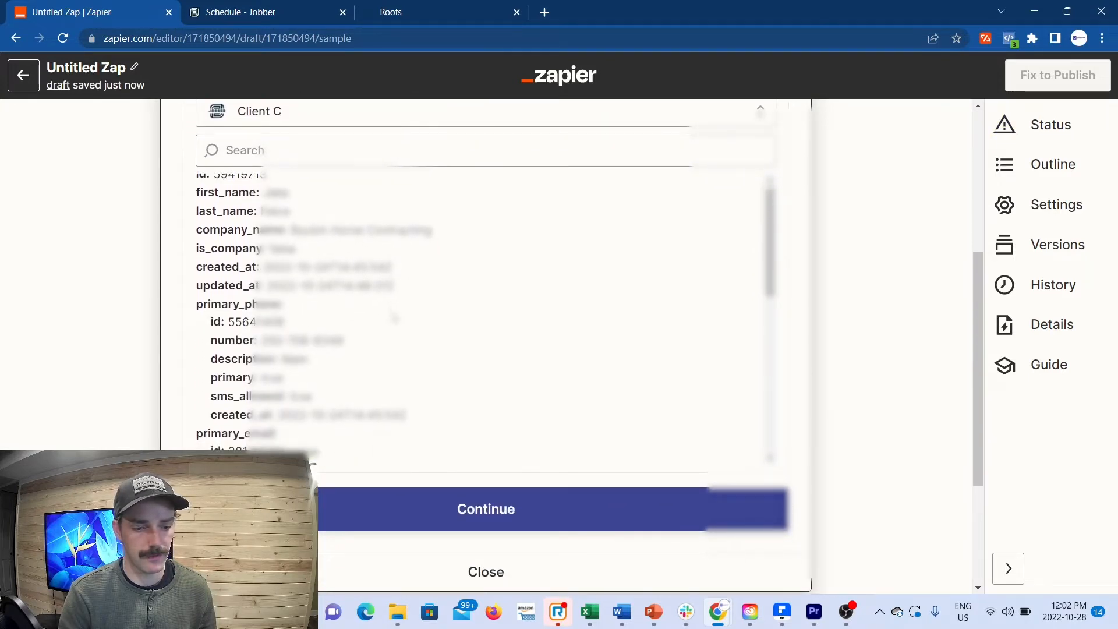
scroll(394, 318, down, 1)
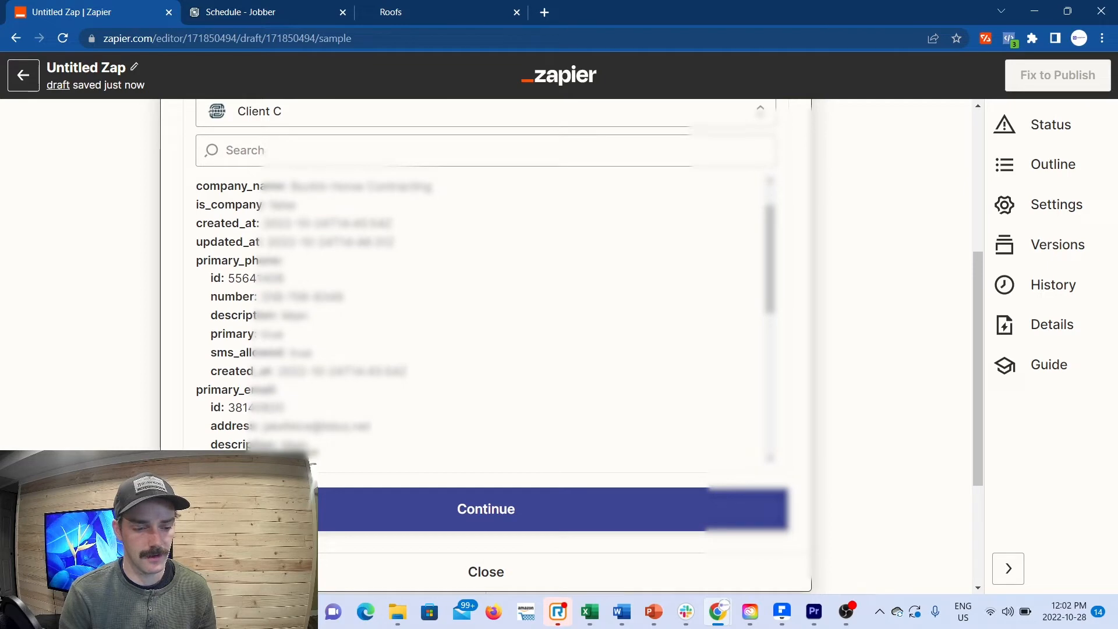
scroll(389, 317, up, 1)
scroll(389, 318, down, 4)
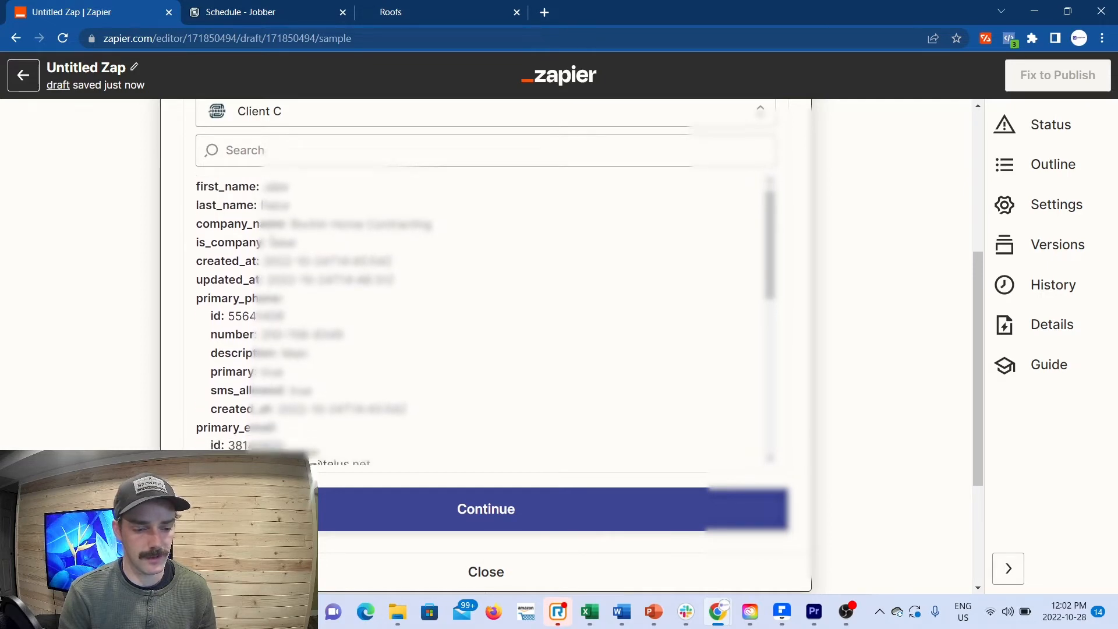
scroll(483, 312, down, 3)
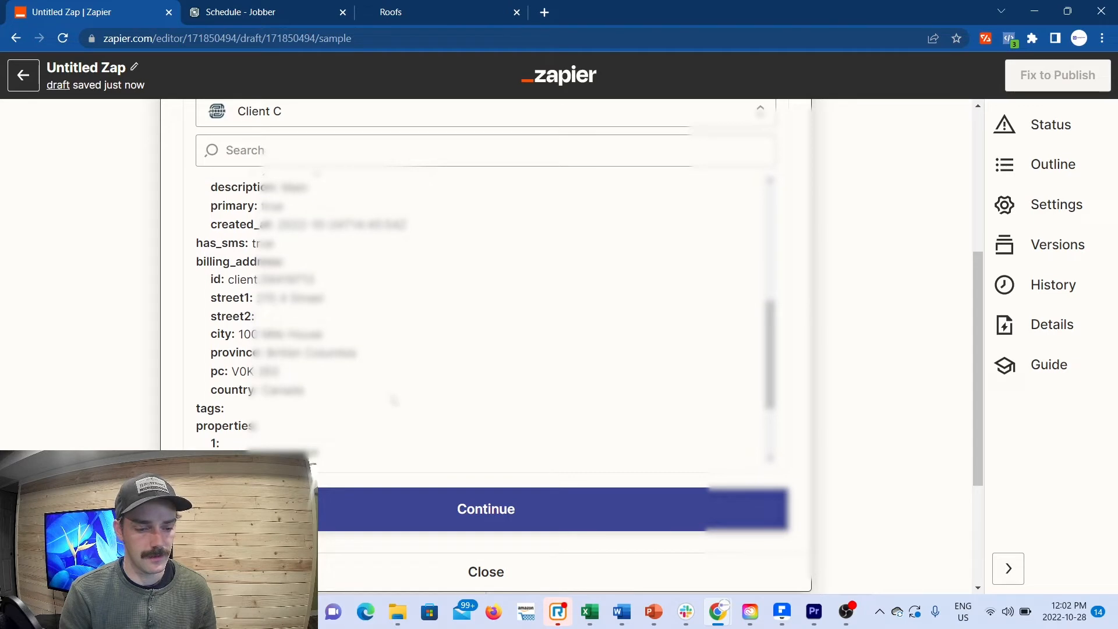
scroll(394, 400, down, 3)
click(424, 507)
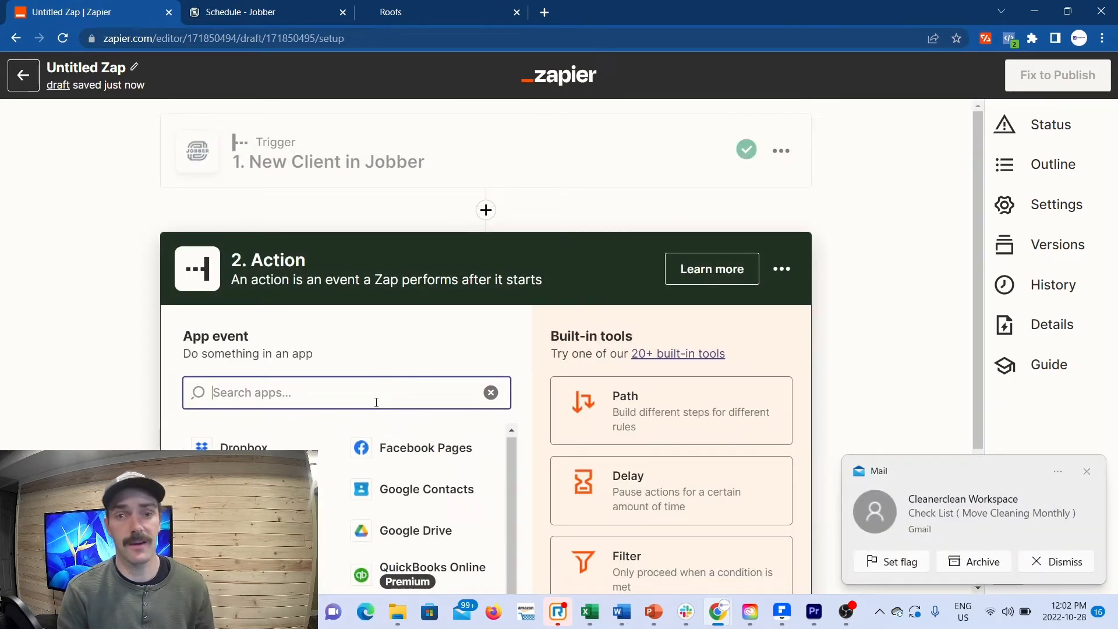
Choose LeadConnector as the action app with the Add/Update Contact event and continue to the account selection
text(lead)
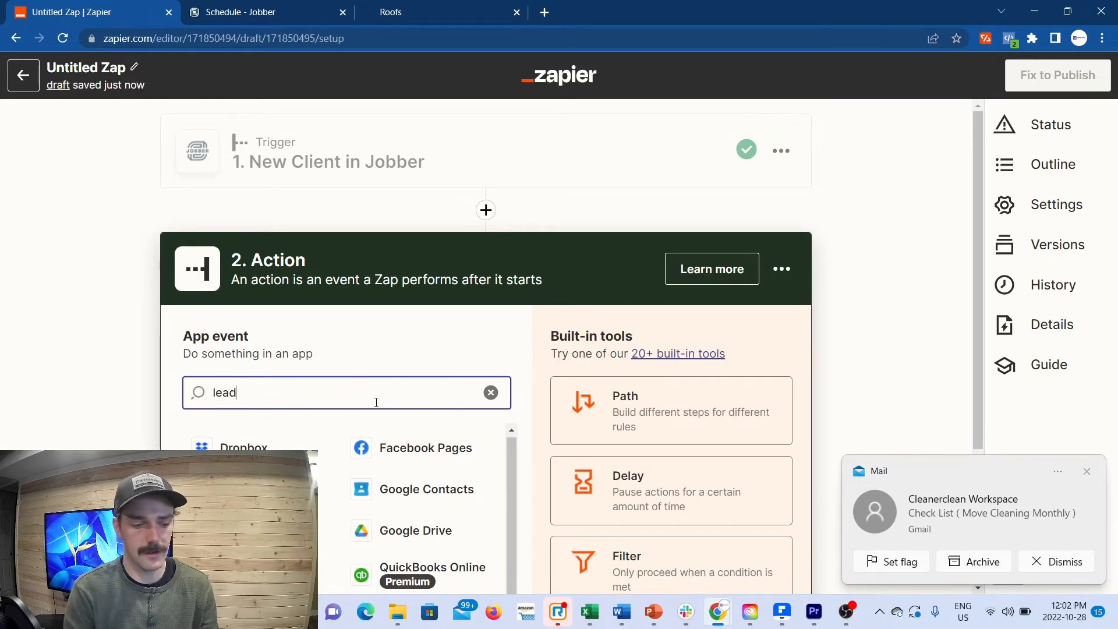
click(265, 536)
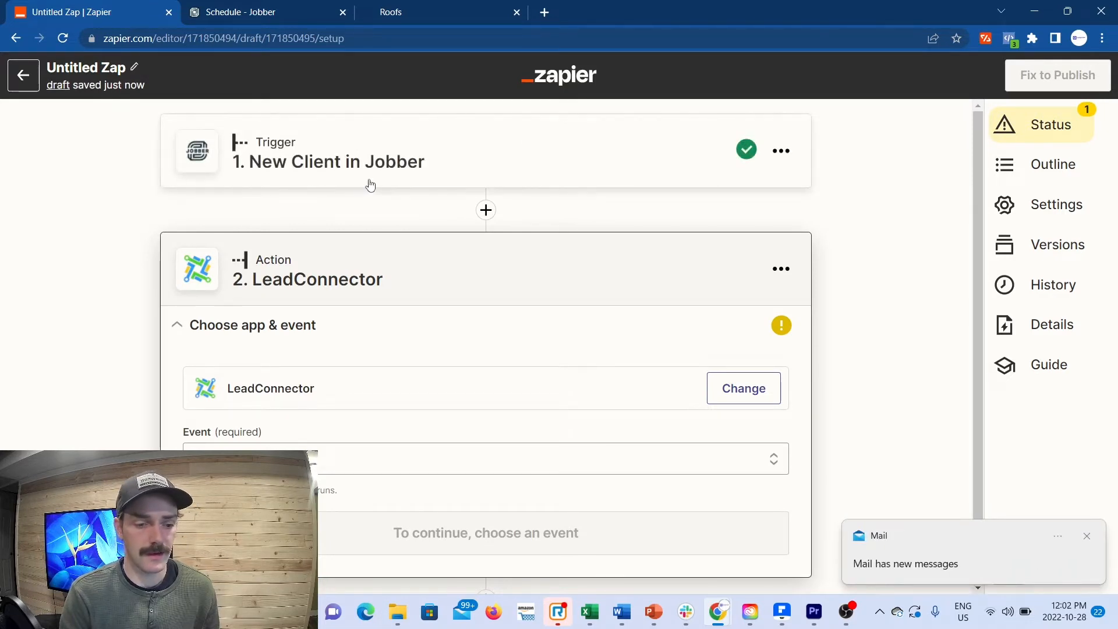
click(483, 458)
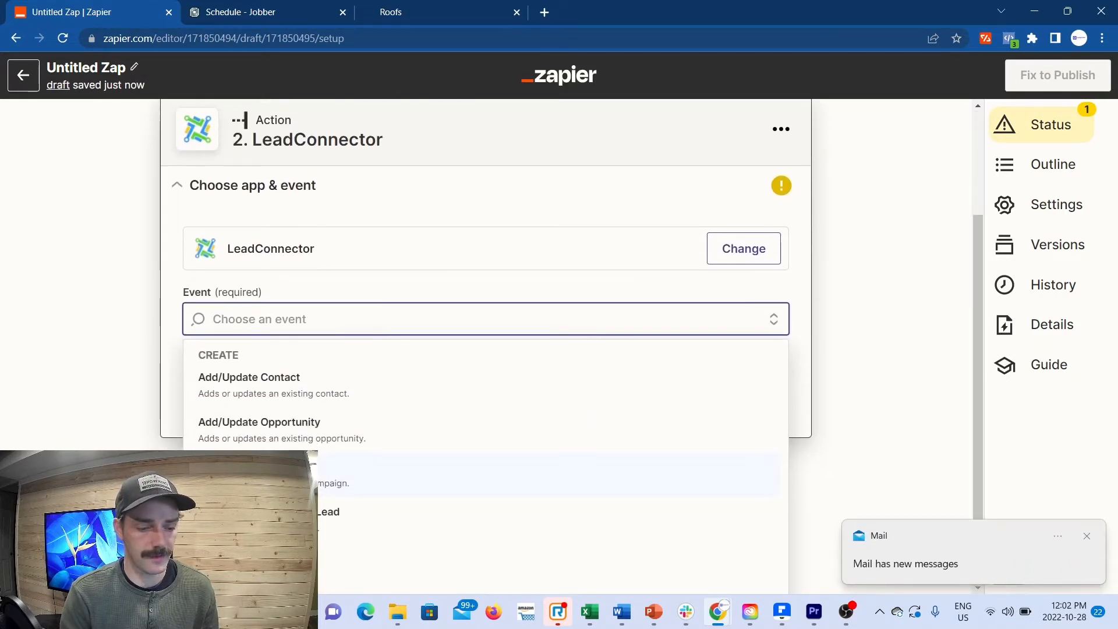
click(301, 394)
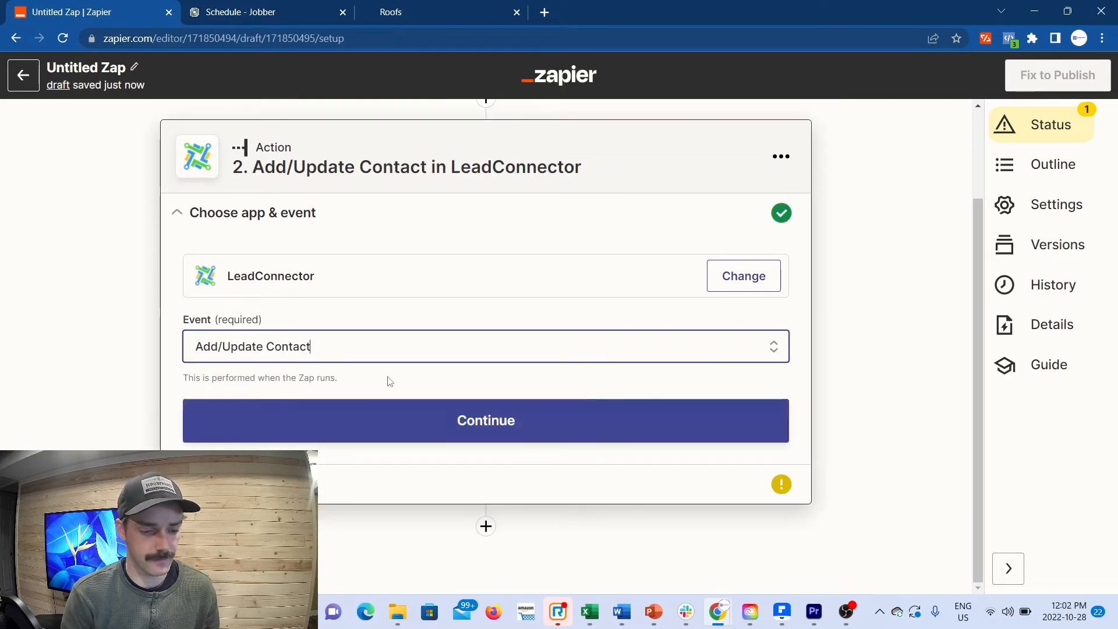
click(386, 419)
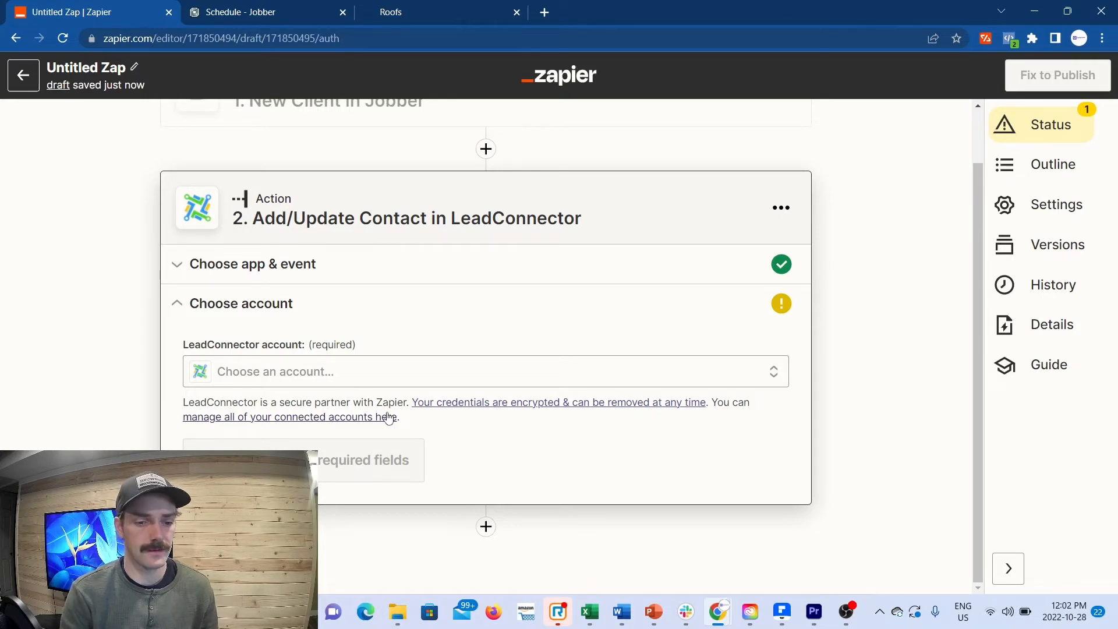
Select the LeadConnector account for the action and continue to its field setup
click(306, 382)
click(301, 498)
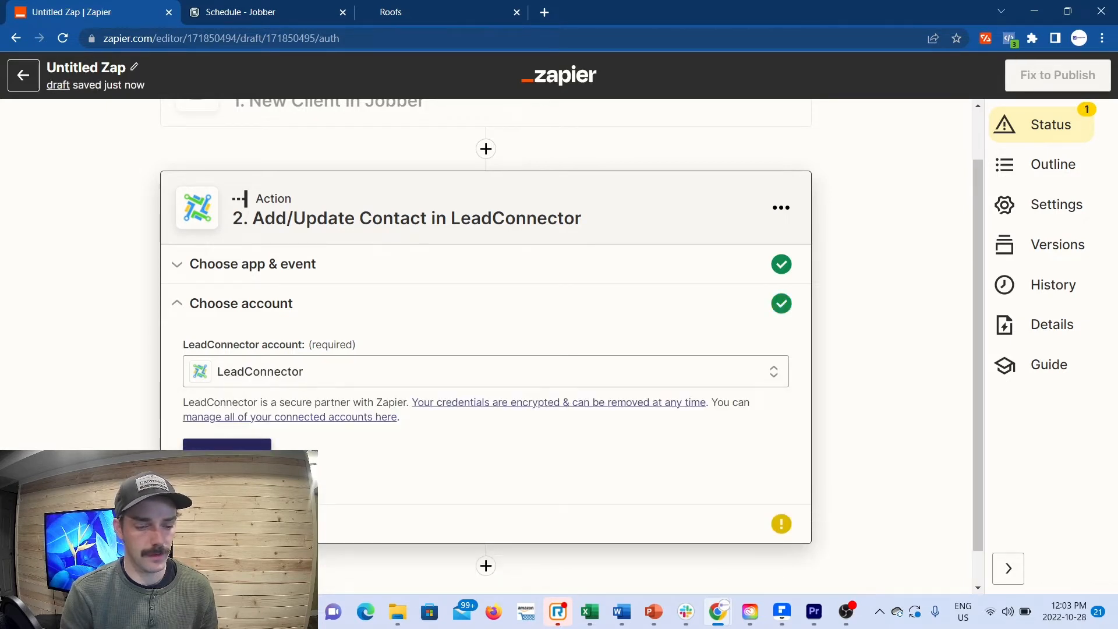
click(227, 448)
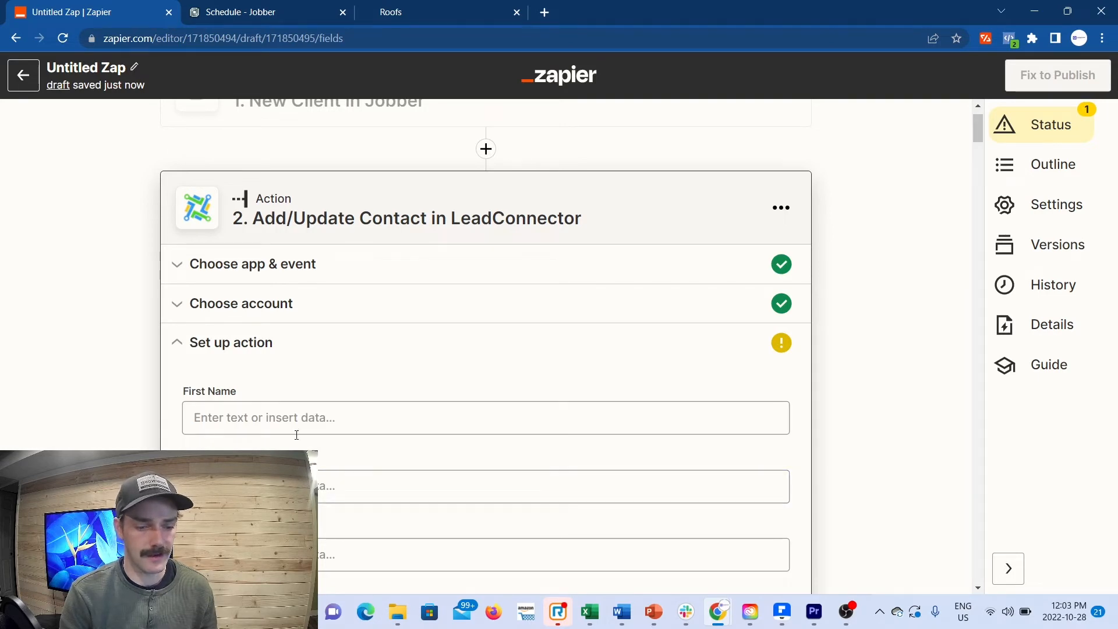
Map the contact's First Name and Last Name fields to the matching fields from the Jobber New Client trigger
scroll(354, 399, down, 2)
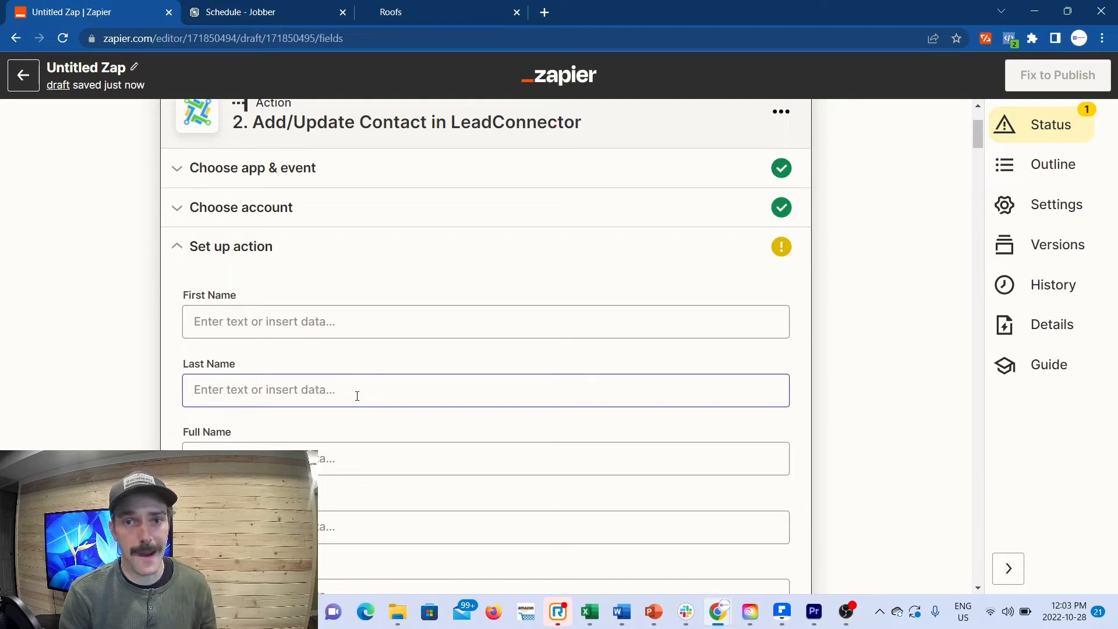
click(354, 323)
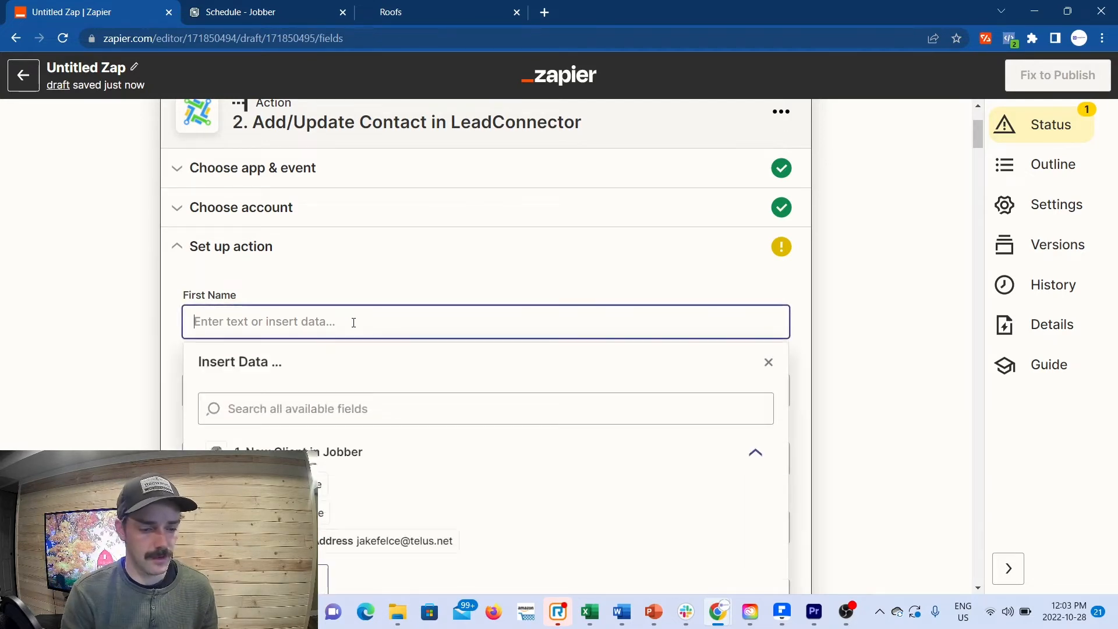
click(326, 453)
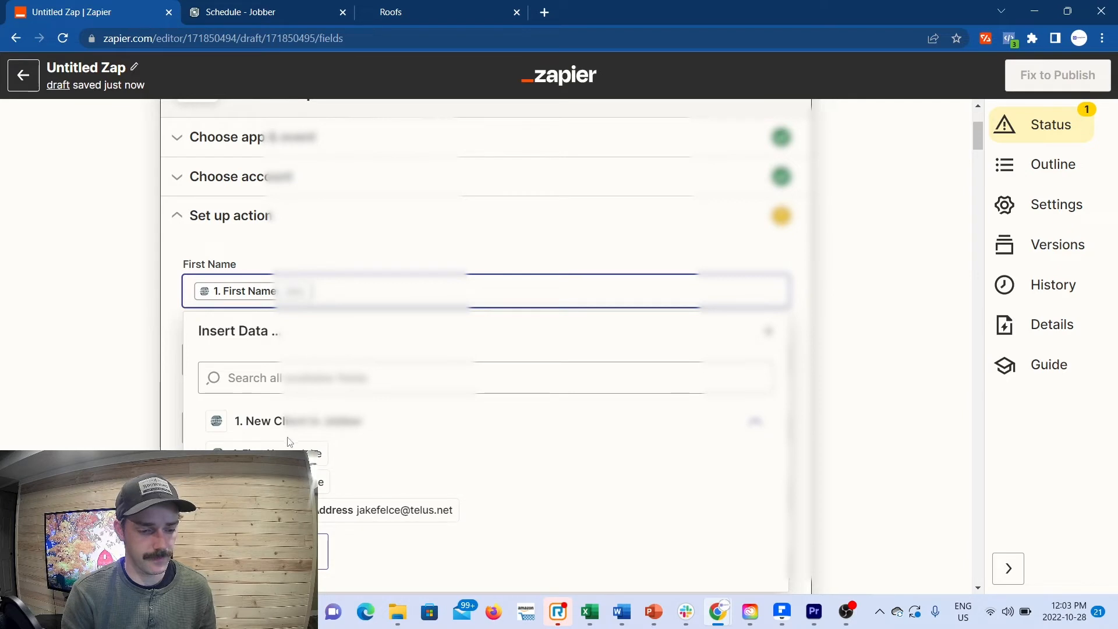
click(316, 341)
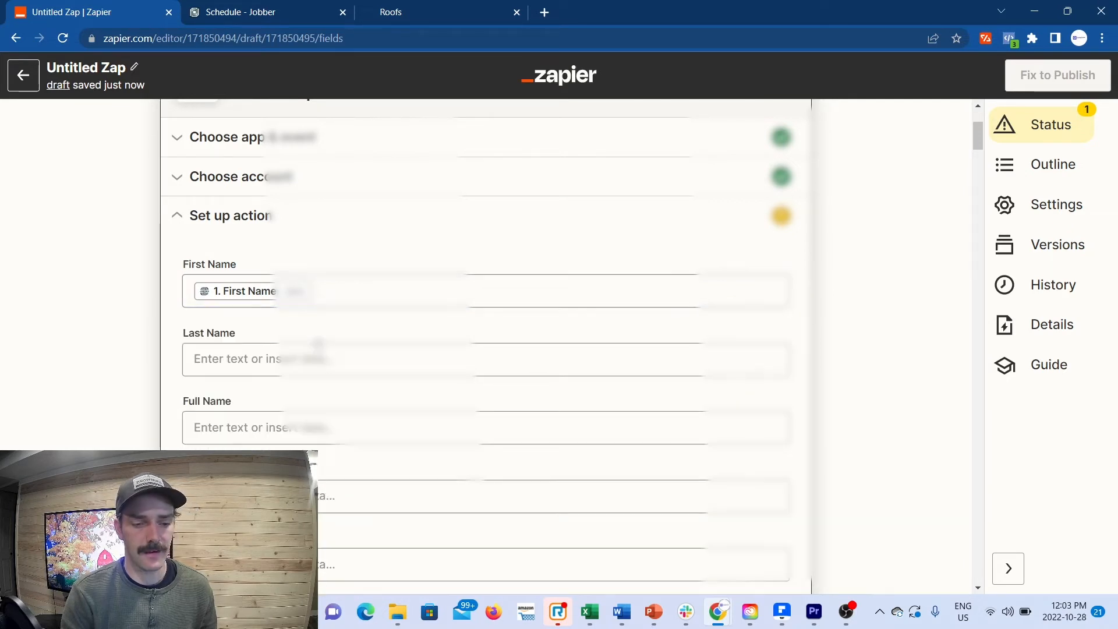
click(223, 362)
click(268, 550)
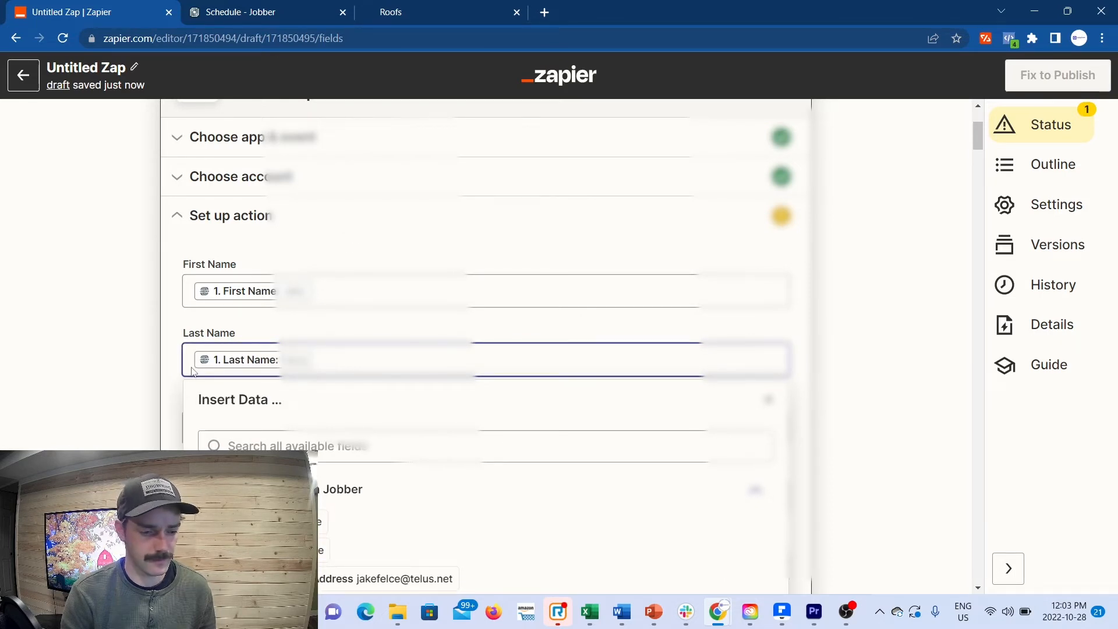
click(174, 371)
Map Phone Number to the Jobber client's Primary Phone Number and Email to the Primary Email Address
scroll(175, 370, down, 3)
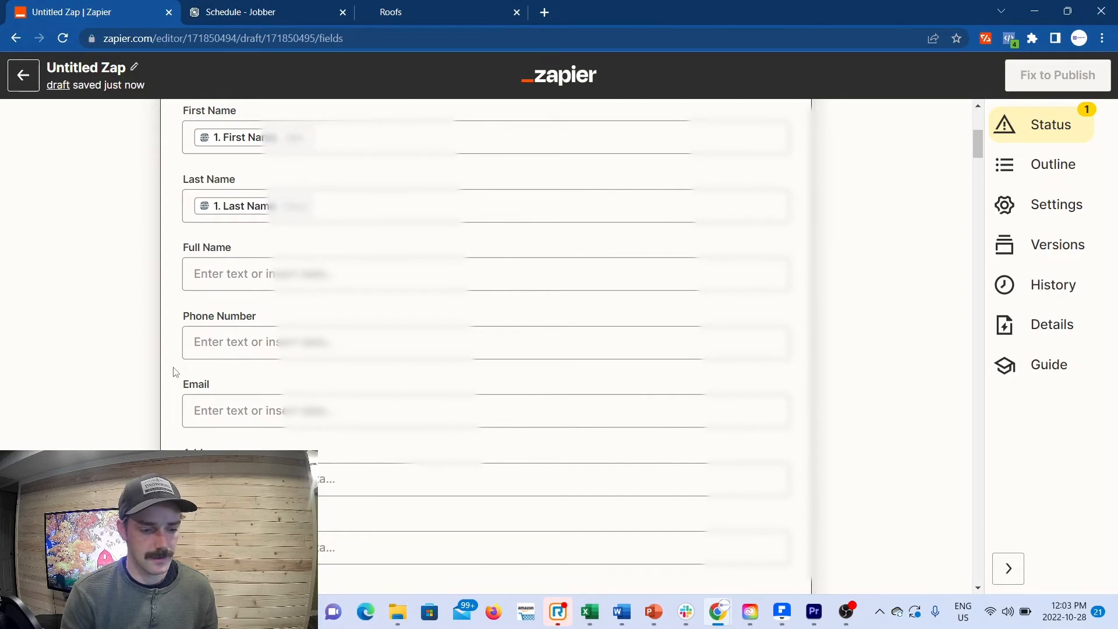
click(279, 341)
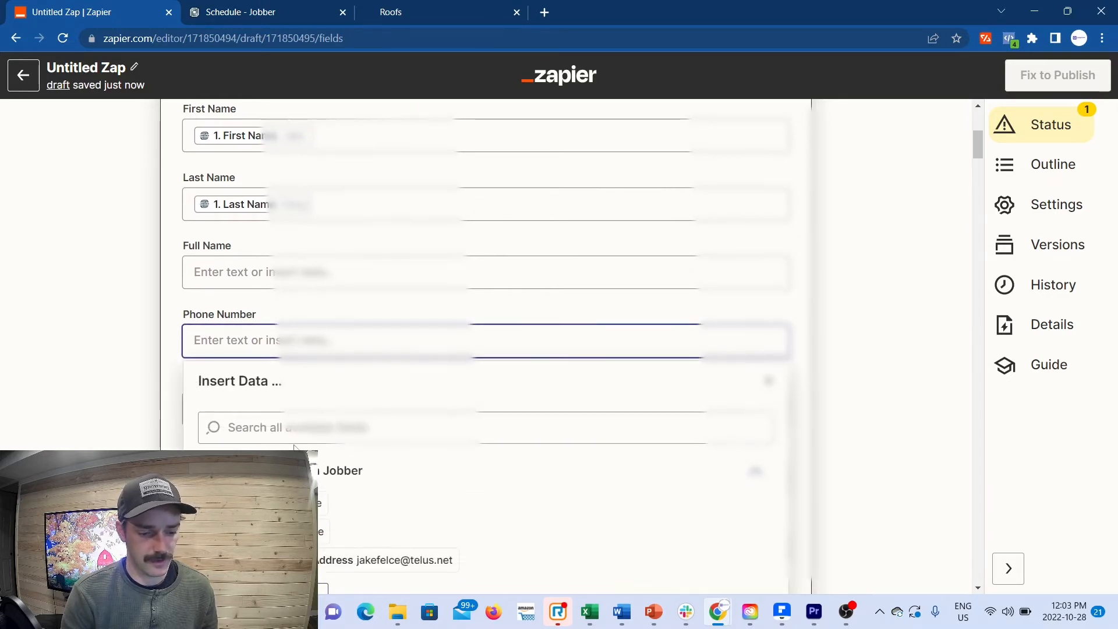
scroll(294, 447, down, 1)
click(286, 515)
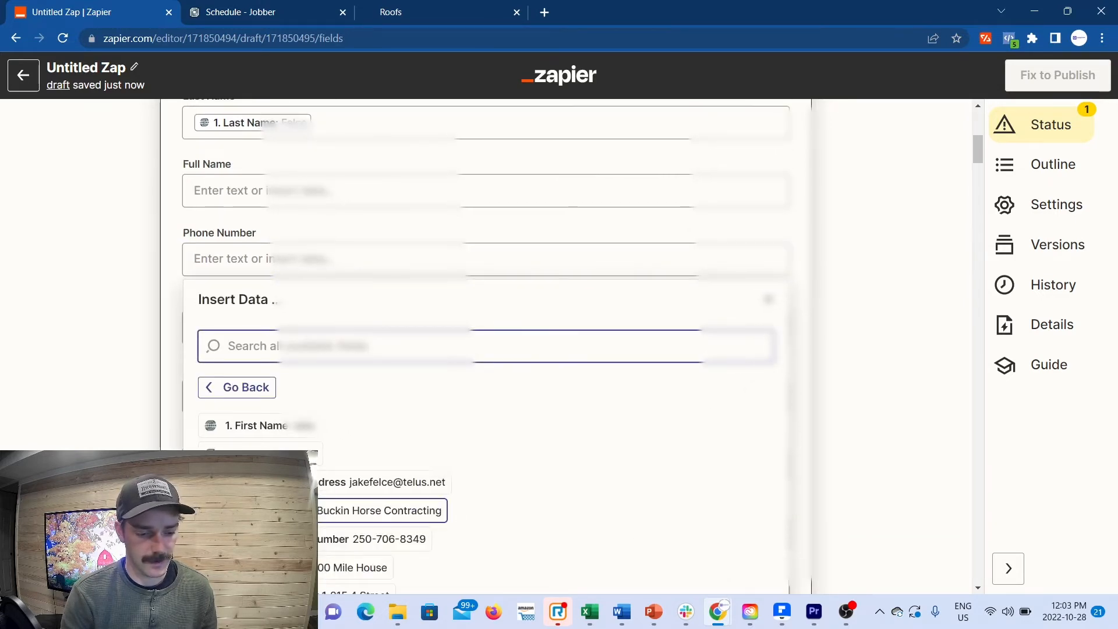
click(373, 539)
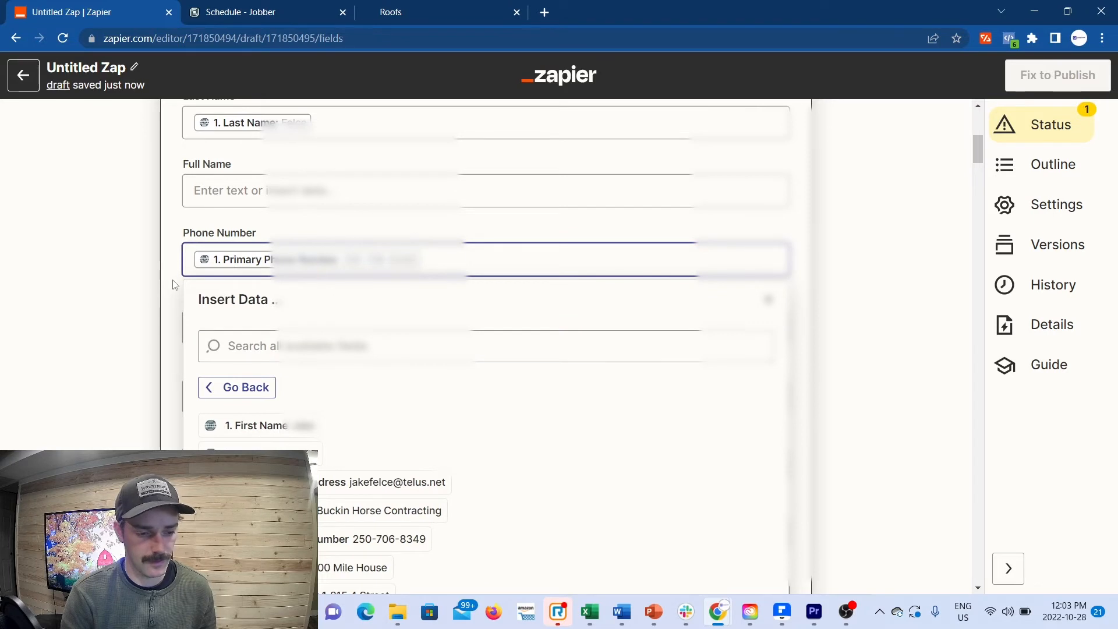
click(174, 364)
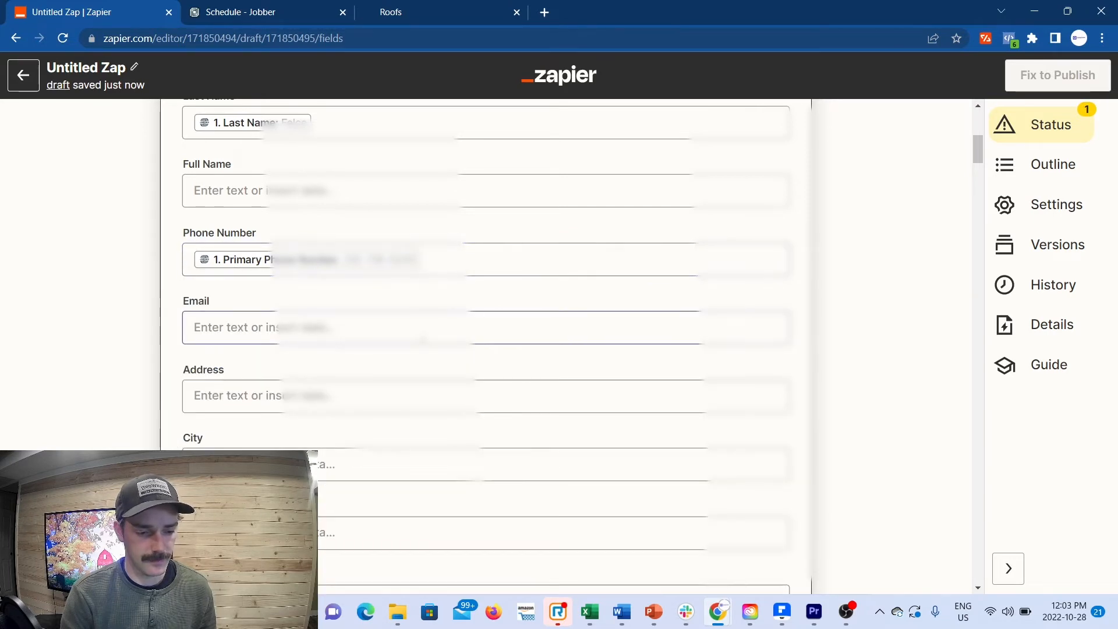
click(340, 320)
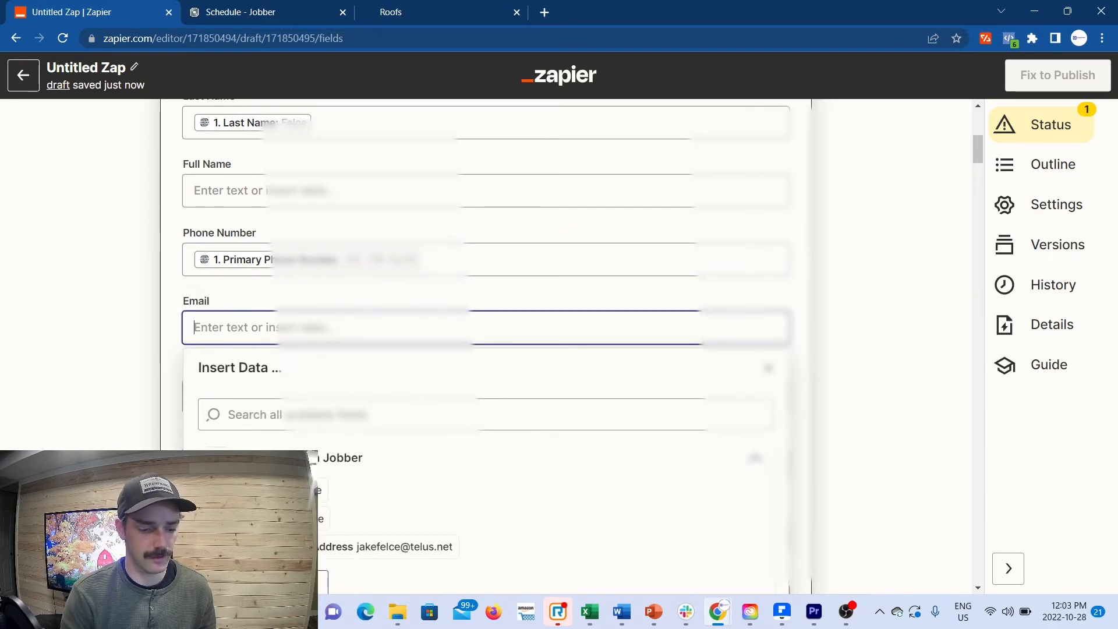
click(402, 546)
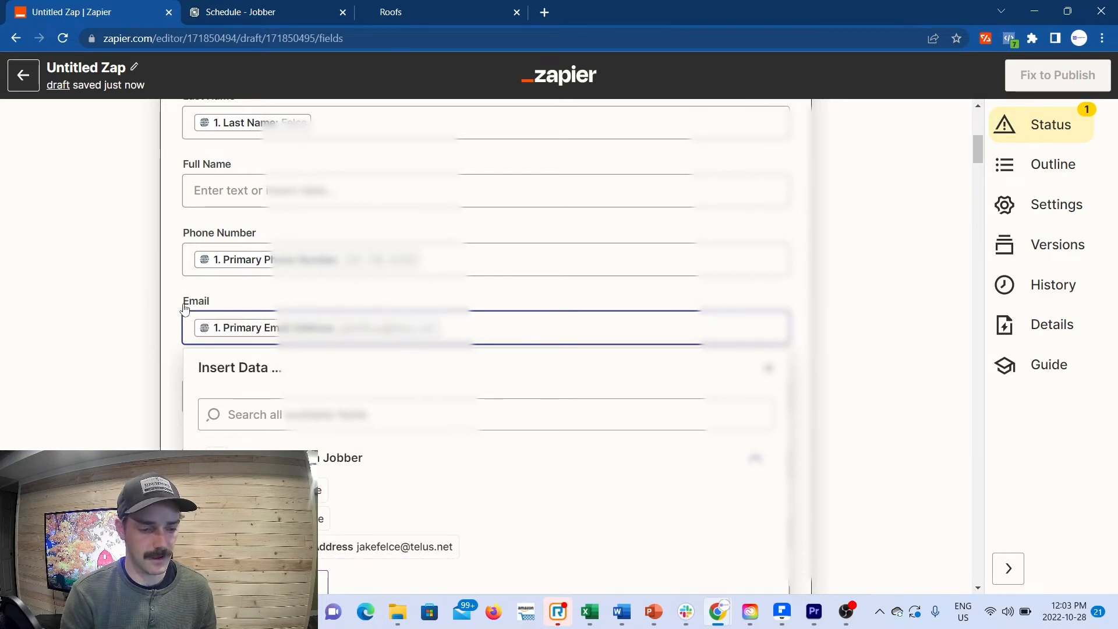
click(177, 336)
Set the required Mark as Lead field to True and close the Zap Status details
scroll(177, 336, down, 2)
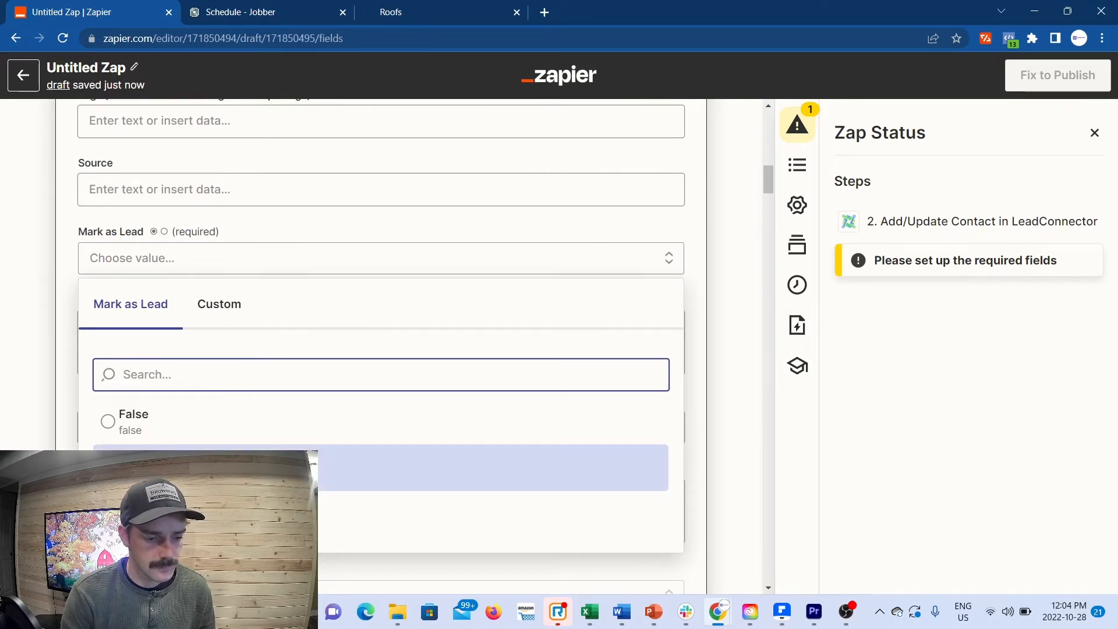
key(Return)
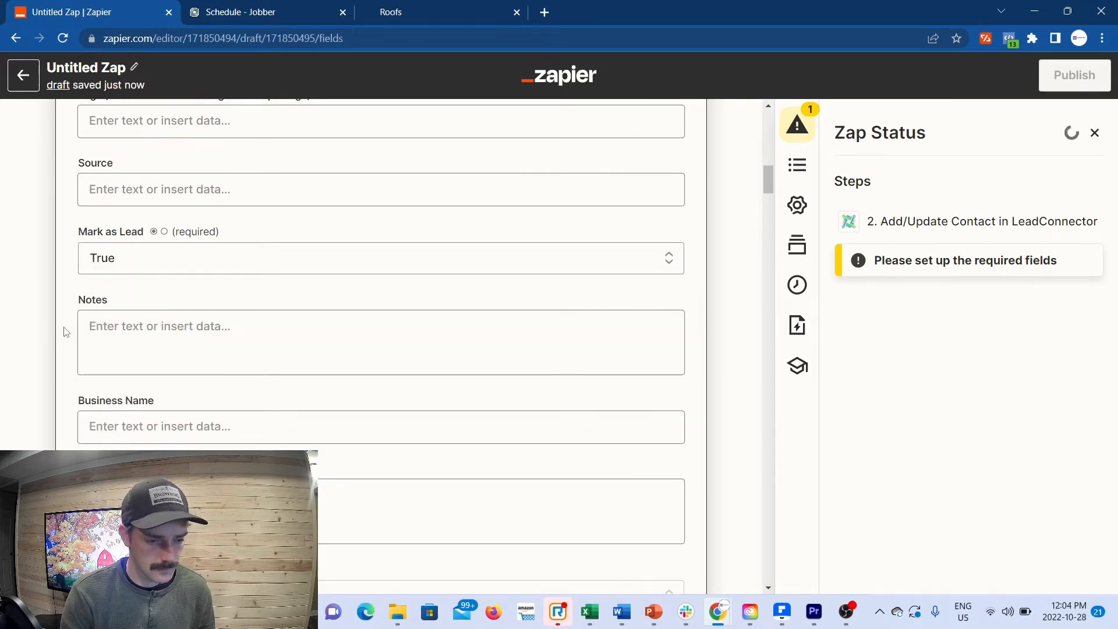
scroll(66, 332, down, 2)
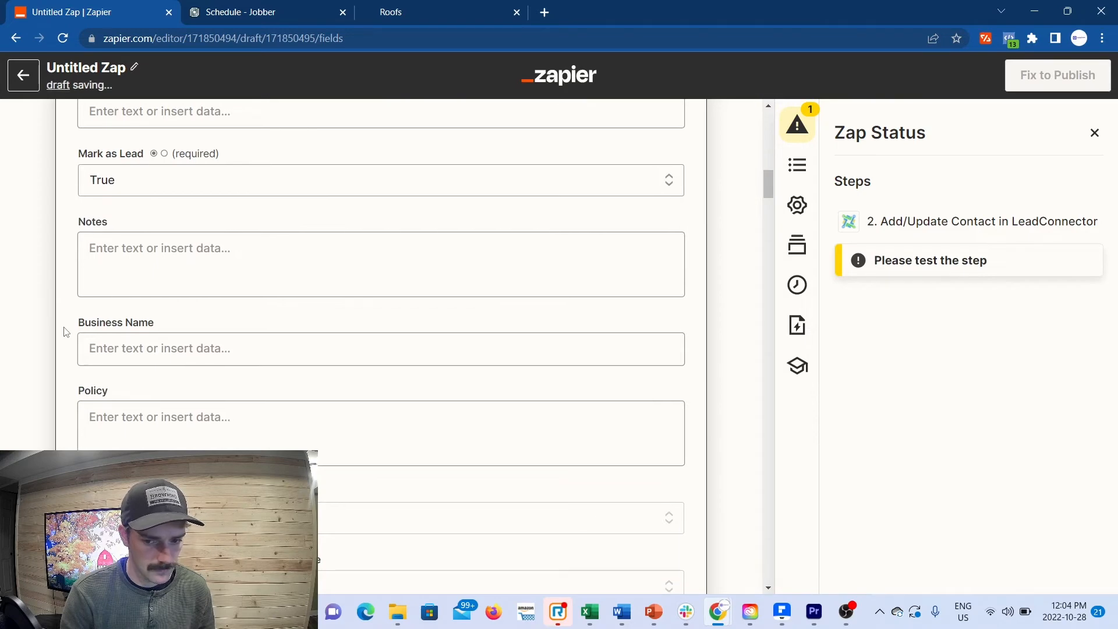
click(1092, 138)
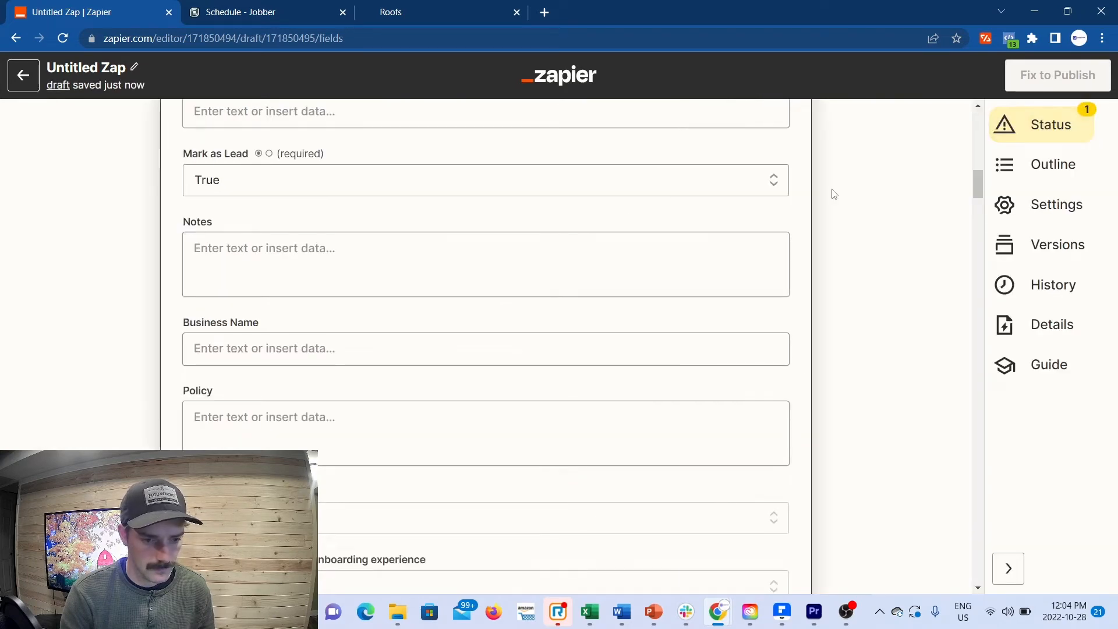
Leave the remaining optional custom fields empty and continue to the action test
scroll(477, 336, down, 6)
scroll(479, 342, down, 3)
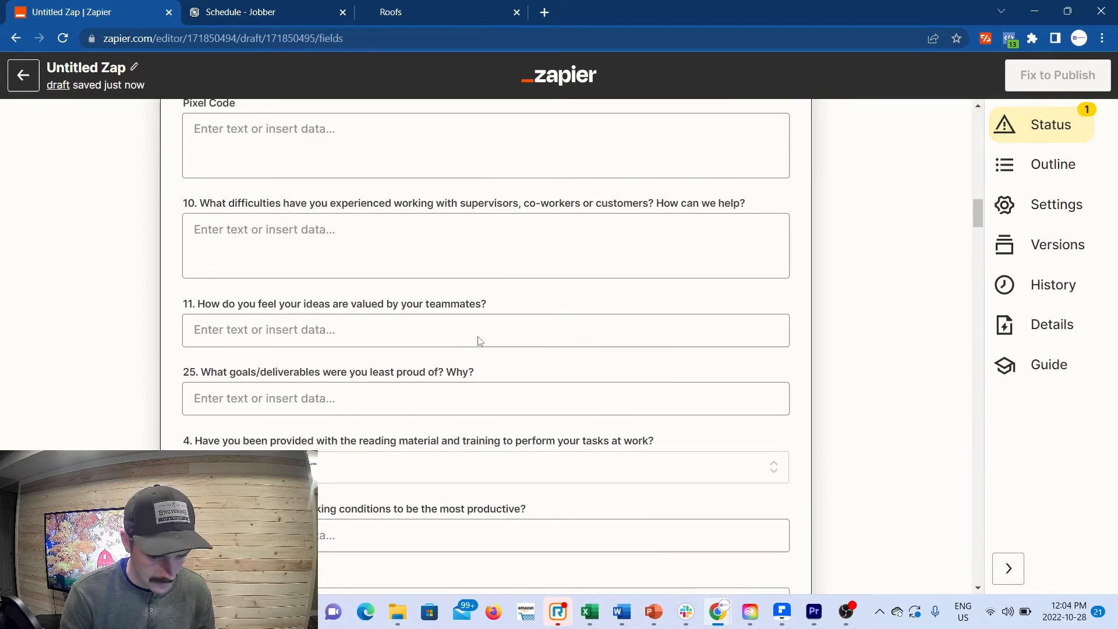
scroll(479, 342, down, 10)
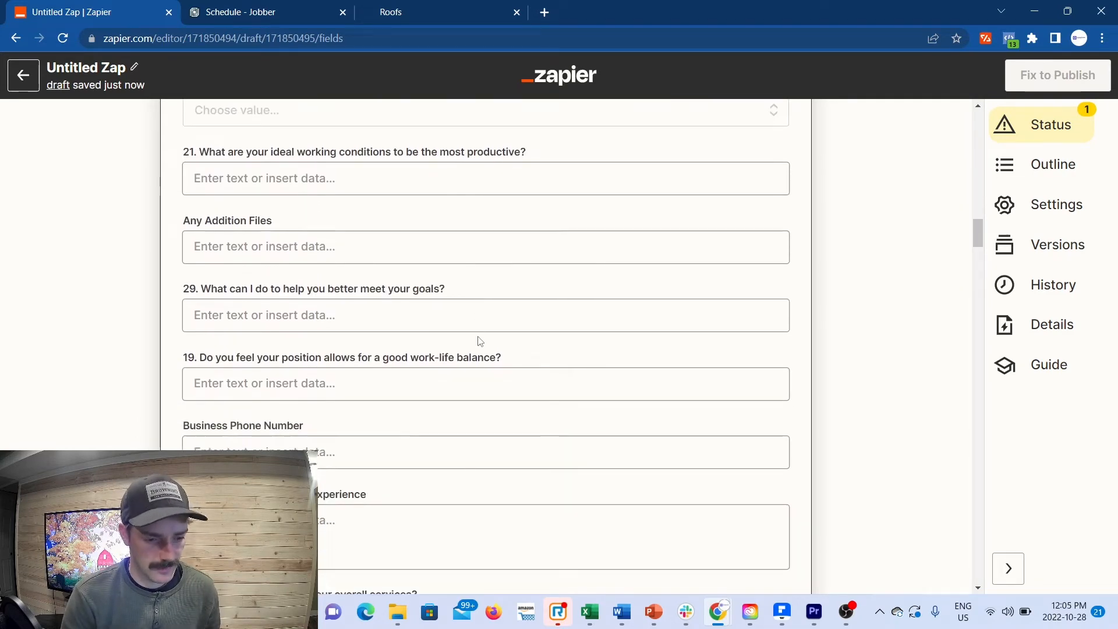
scroll(479, 342, down, 9)
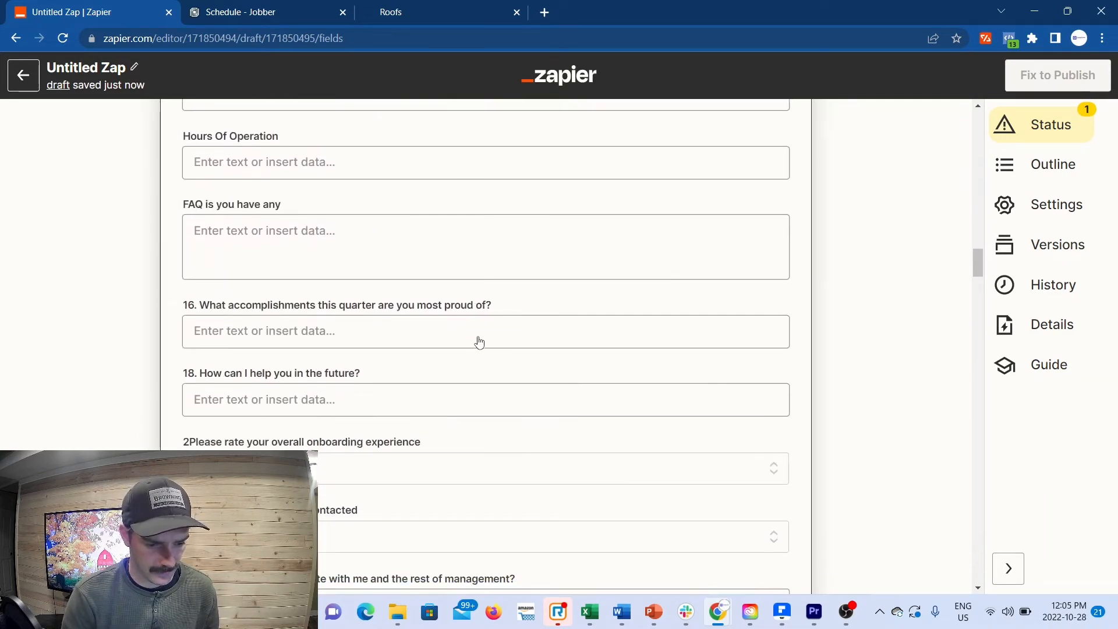
scroll(479, 342, down, 12)
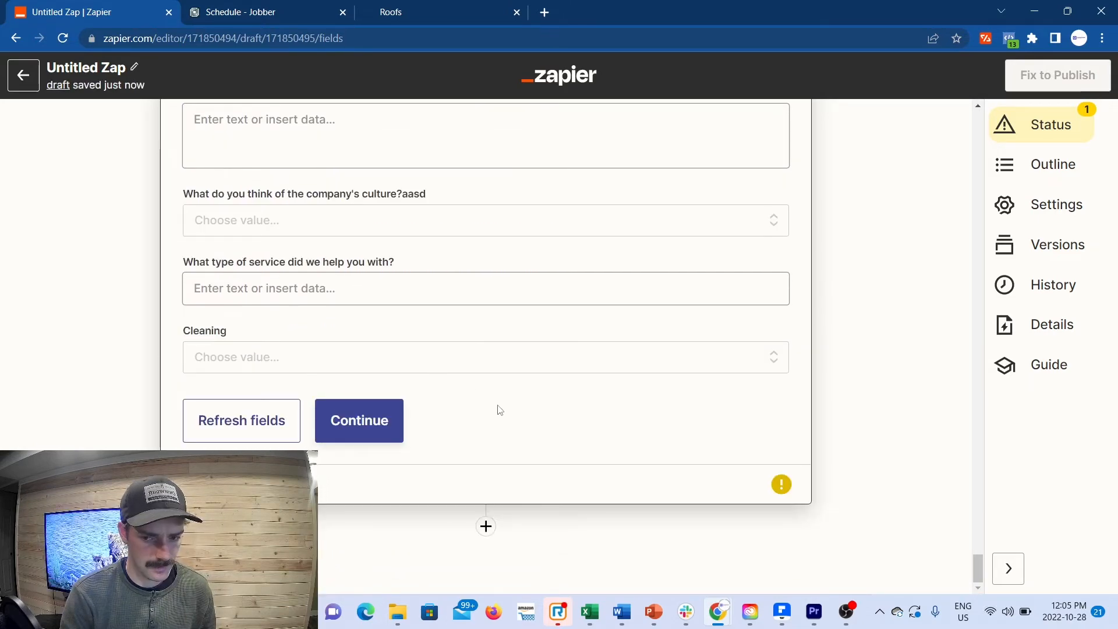
click(369, 419)
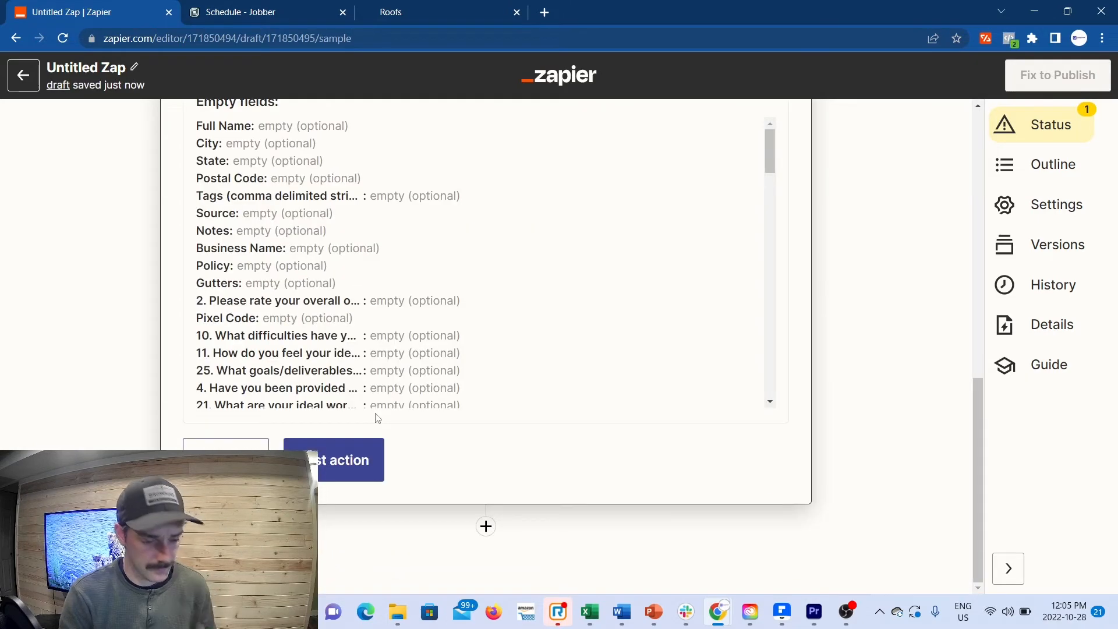
Review the contact data for LeadConnector and run the test of the Add/Update Contact action
scroll(425, 292, up, 8)
scroll(424, 291, down, 8)
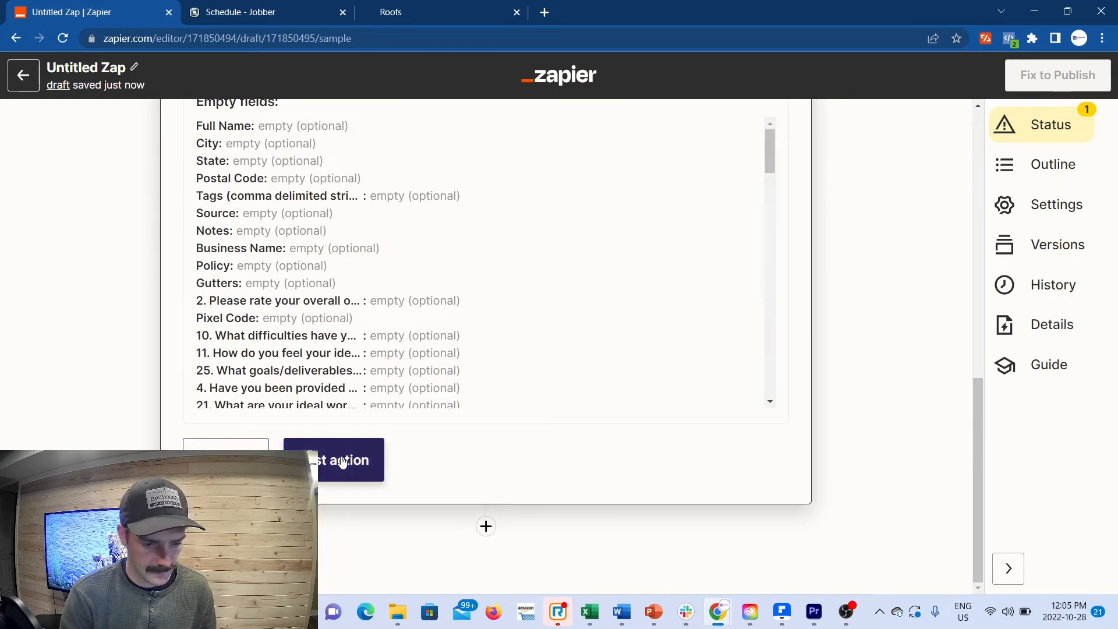
click(342, 462)
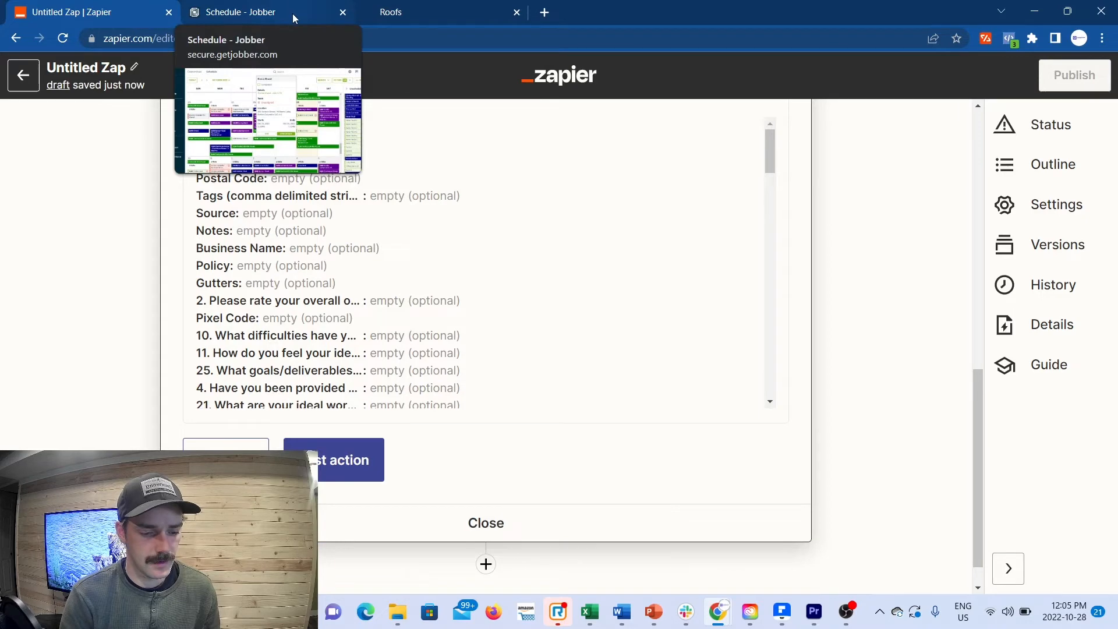
Switch to HighLevel and open the Contacts list to check for the test contact
click(283, 9)
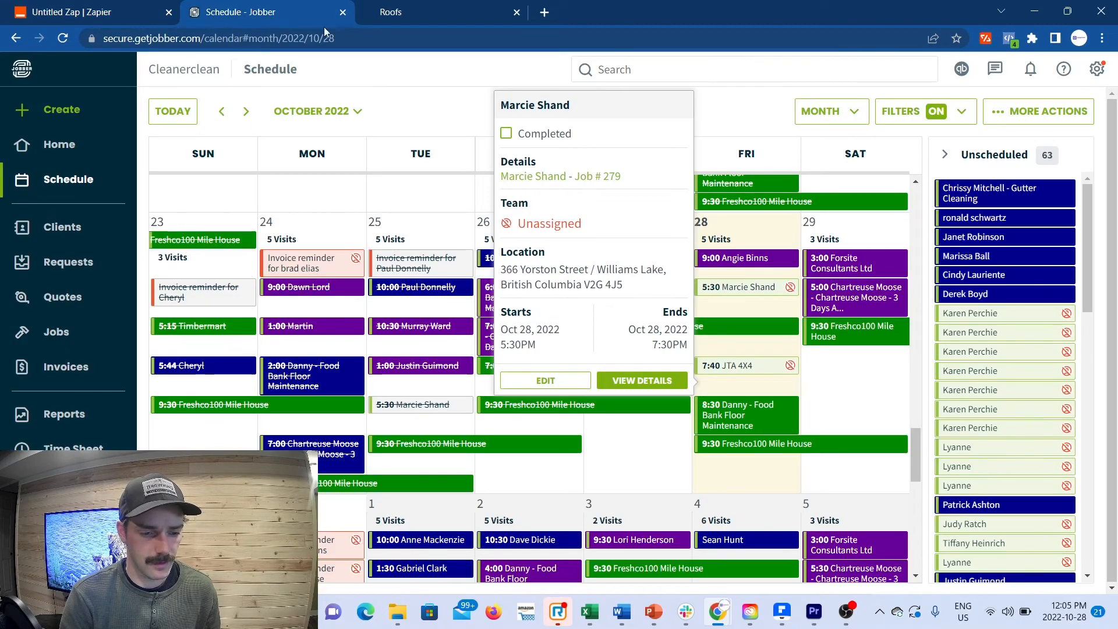
click(428, 16)
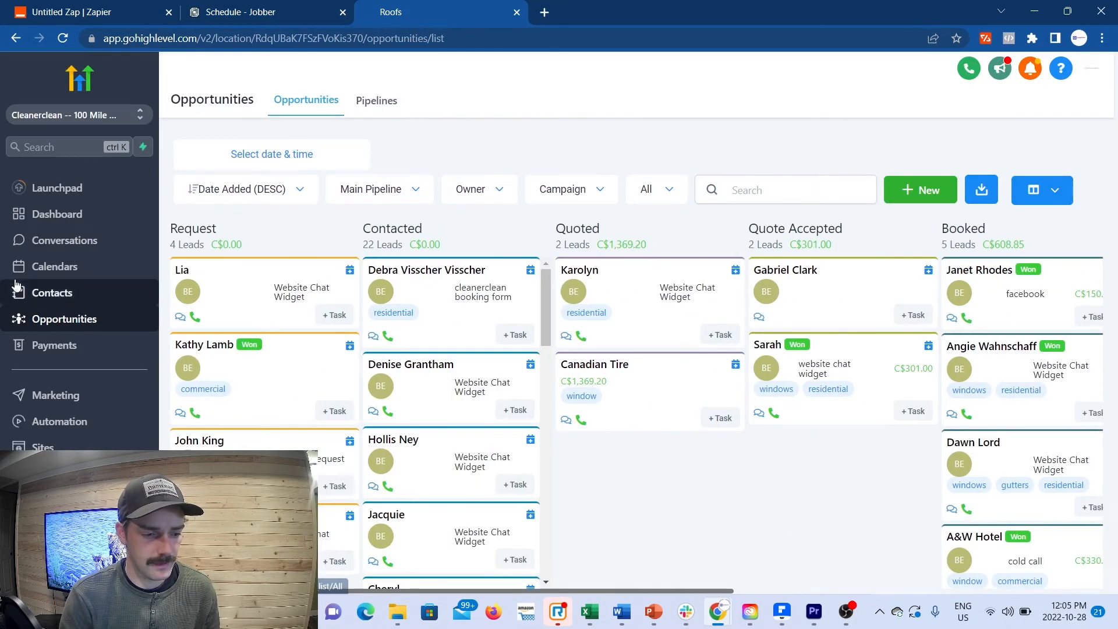
click(43, 293)
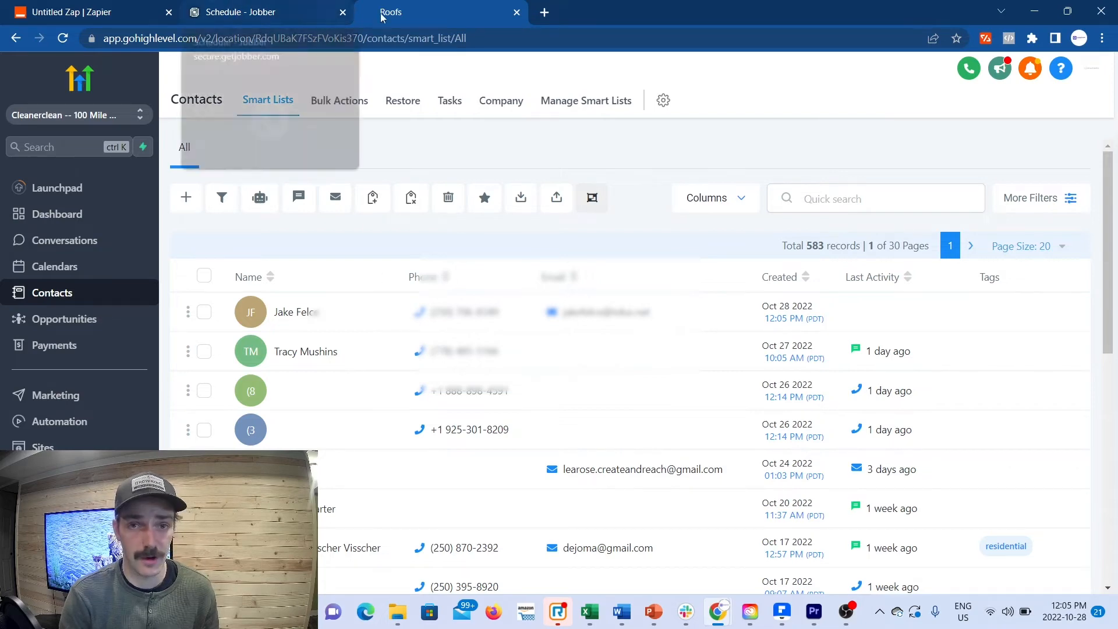
click(121, 11)
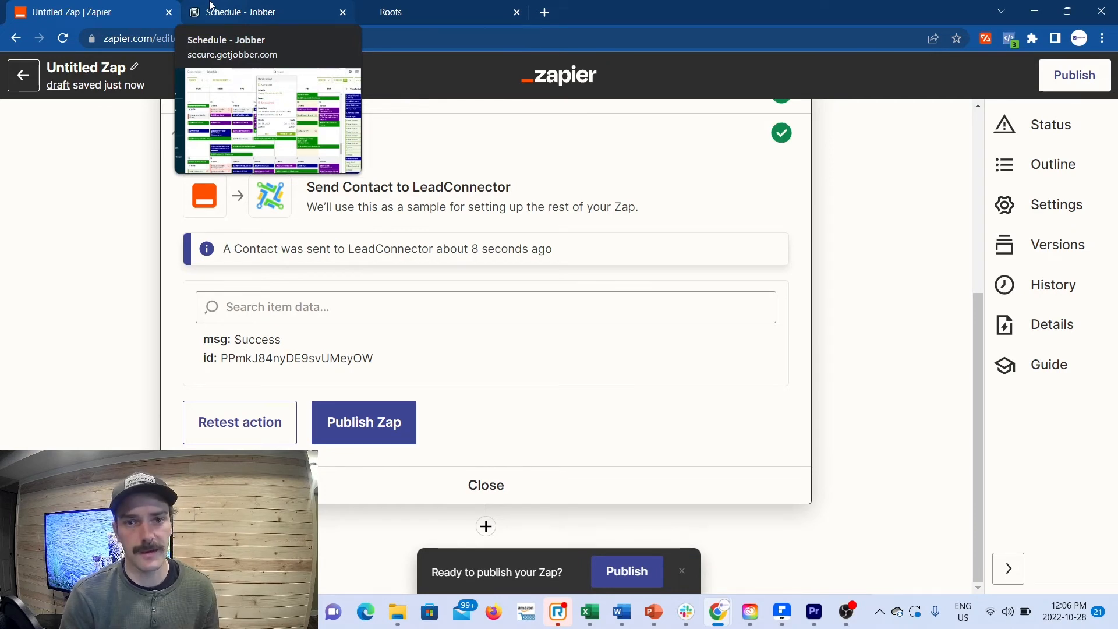
click(232, 8)
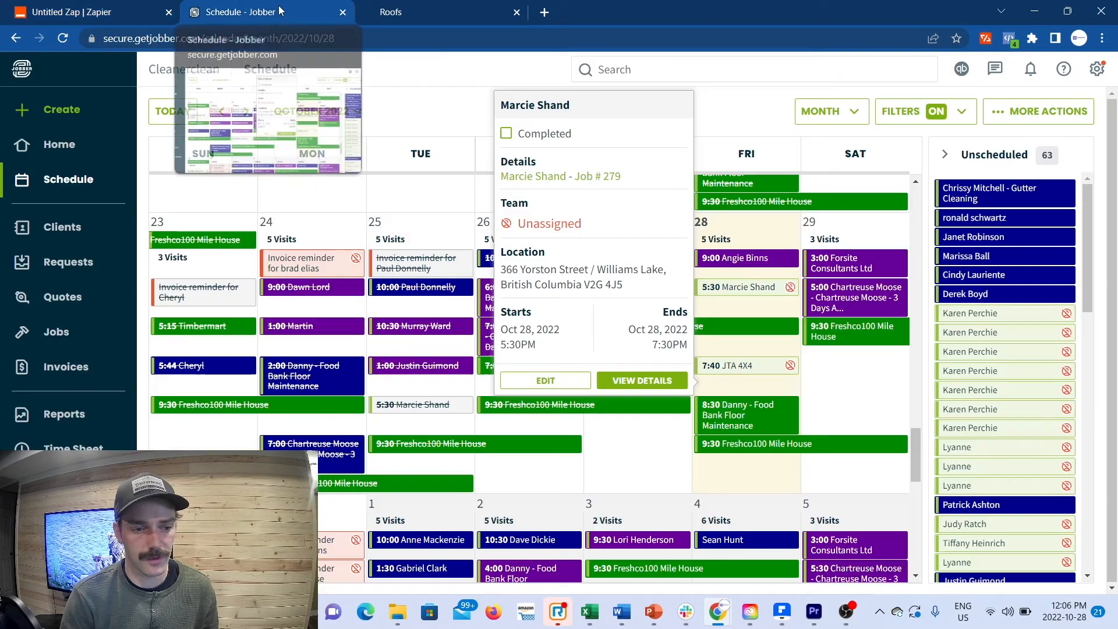
click(434, 9)
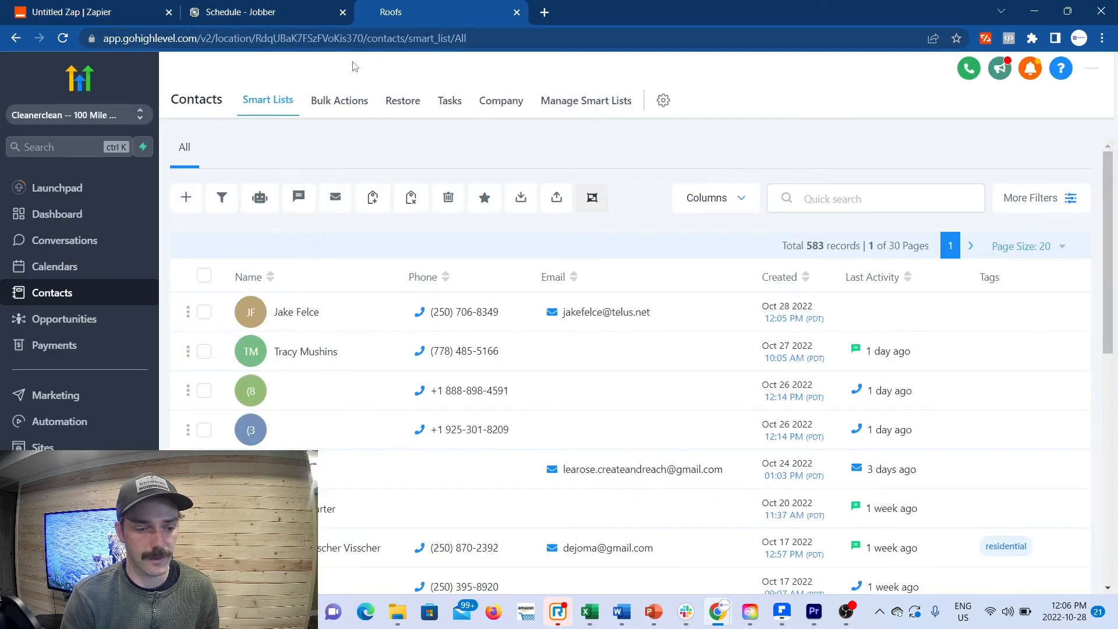
Return to Zapier, exit the Zap editor and discard the unpublished draft, confirming leaving the site
click(36, 12)
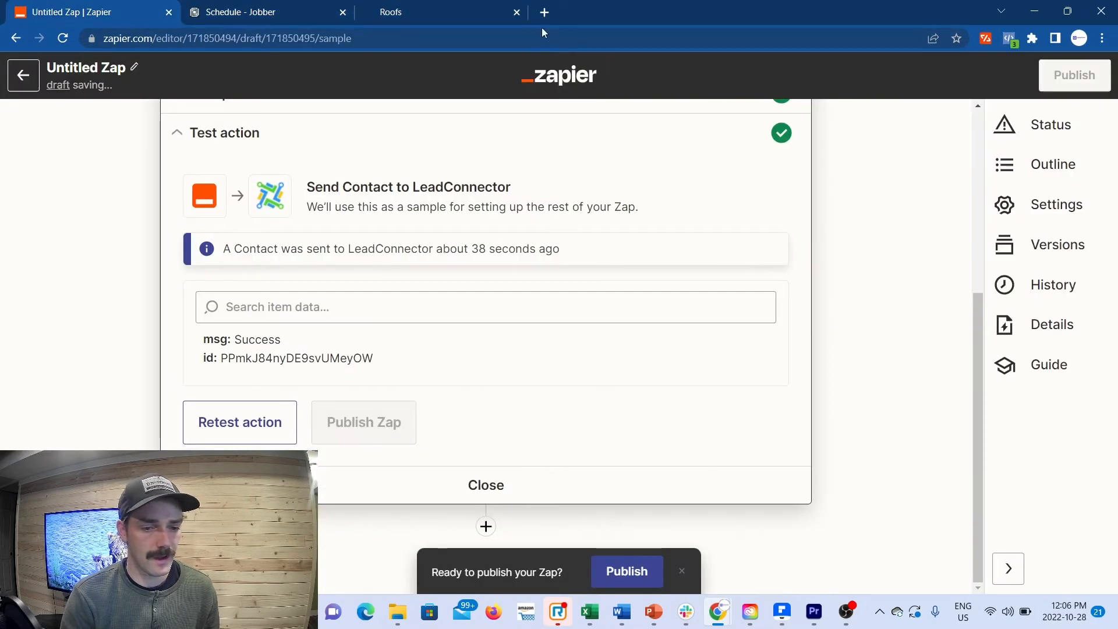
click(30, 74)
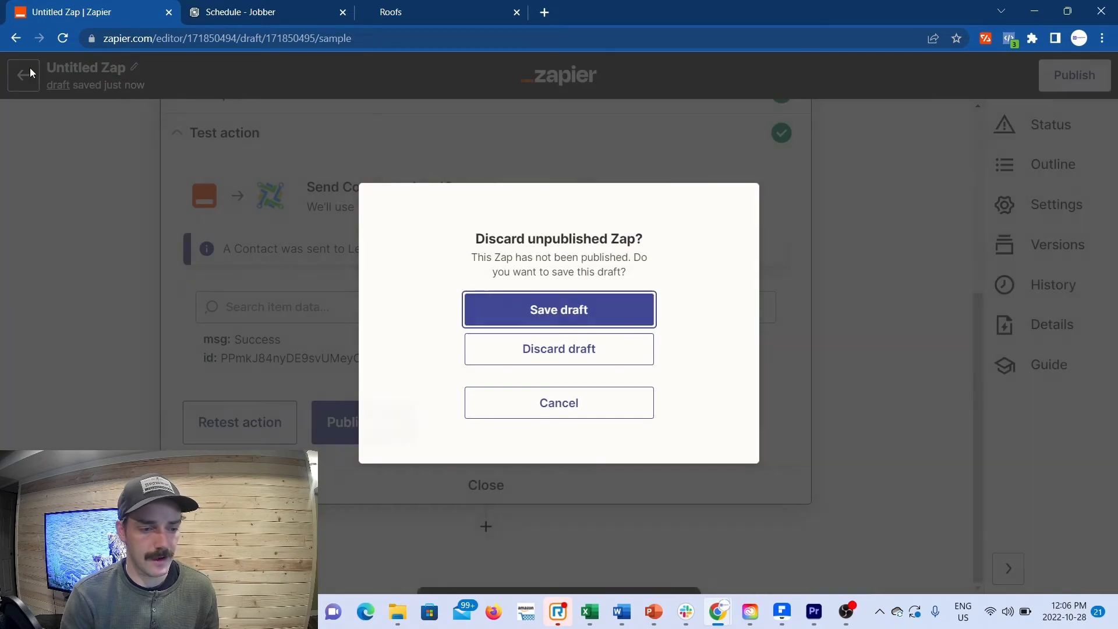
click(630, 361)
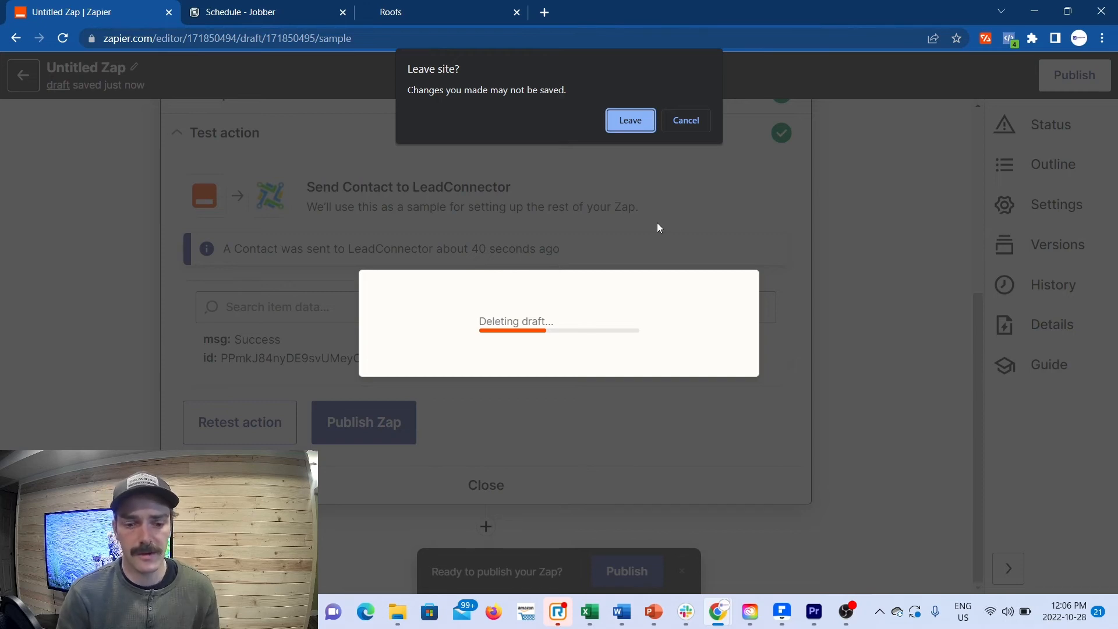
click(630, 120)
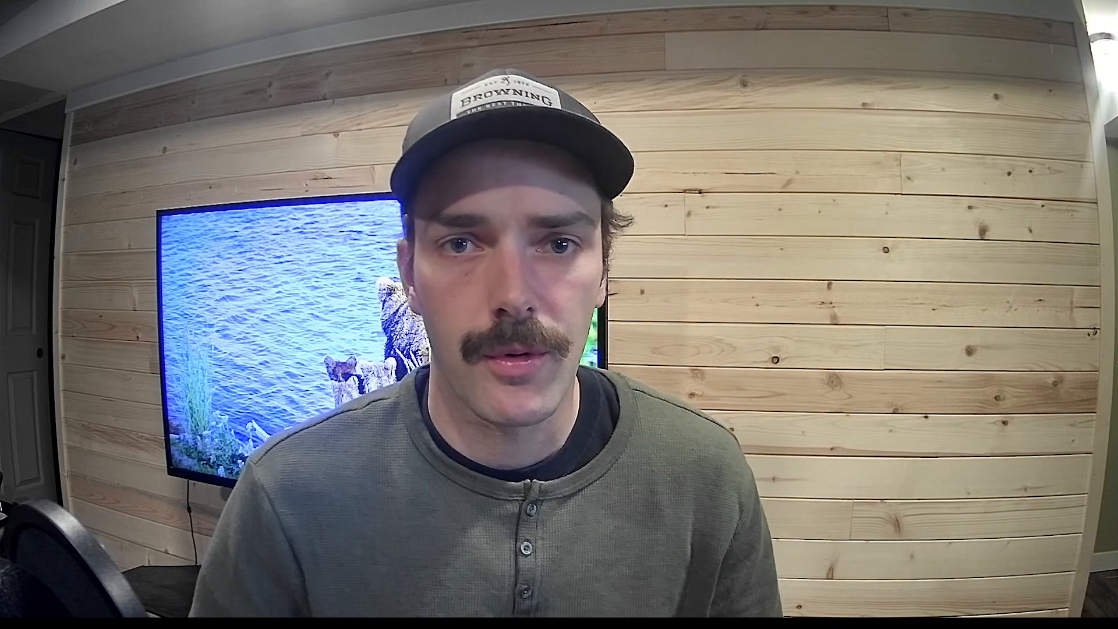